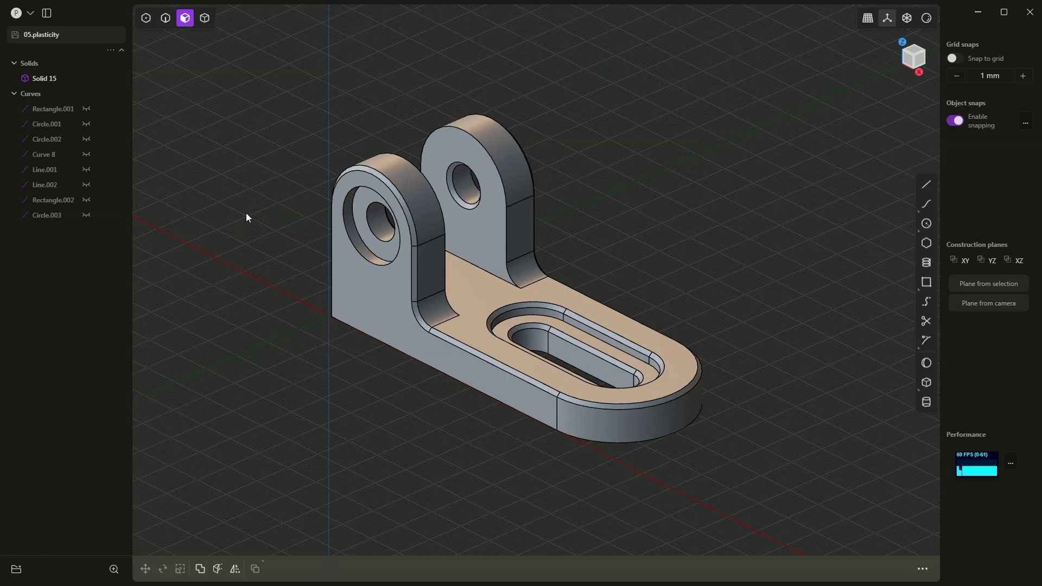
Discard the finished bracket by starting a new file and confirming the scene clear.
click(31, 13)
click(59, 26)
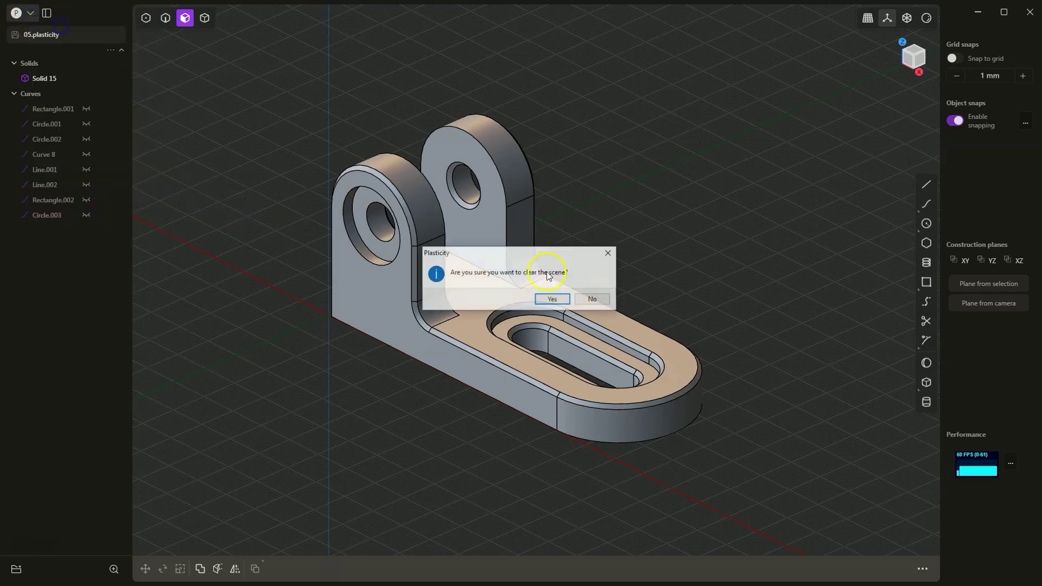
click(551, 299)
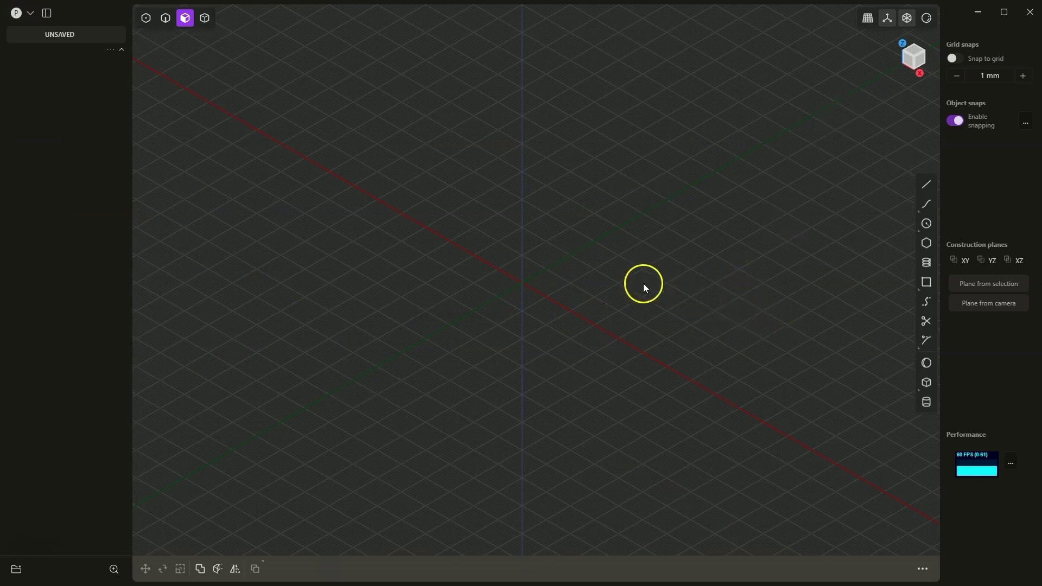
In Top view, draw an 80 × 40 mm rectangle with its first corner at the origin.
click(915, 50)
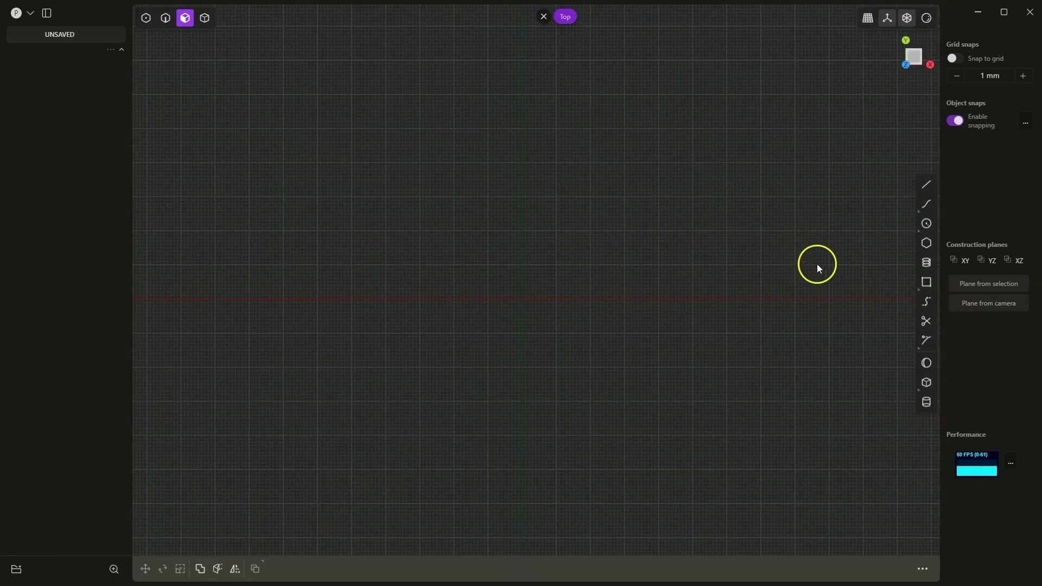
click(928, 283)
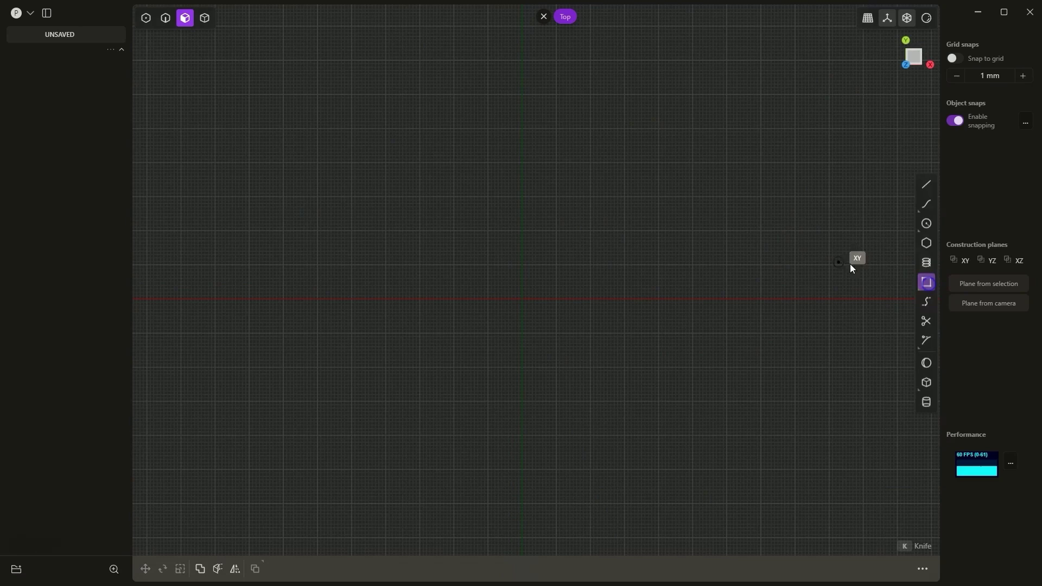
click(523, 297)
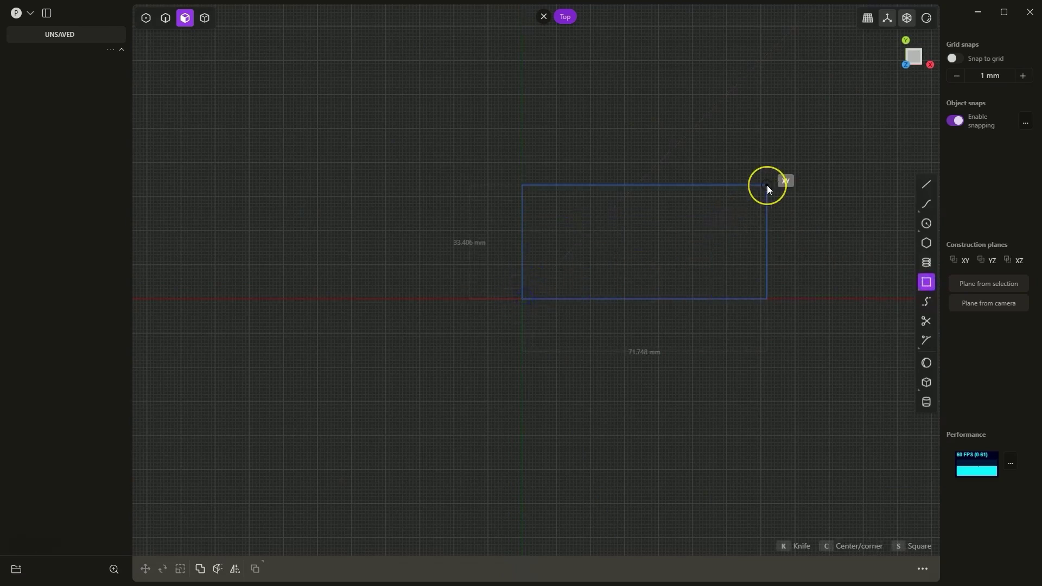
key(Tab)
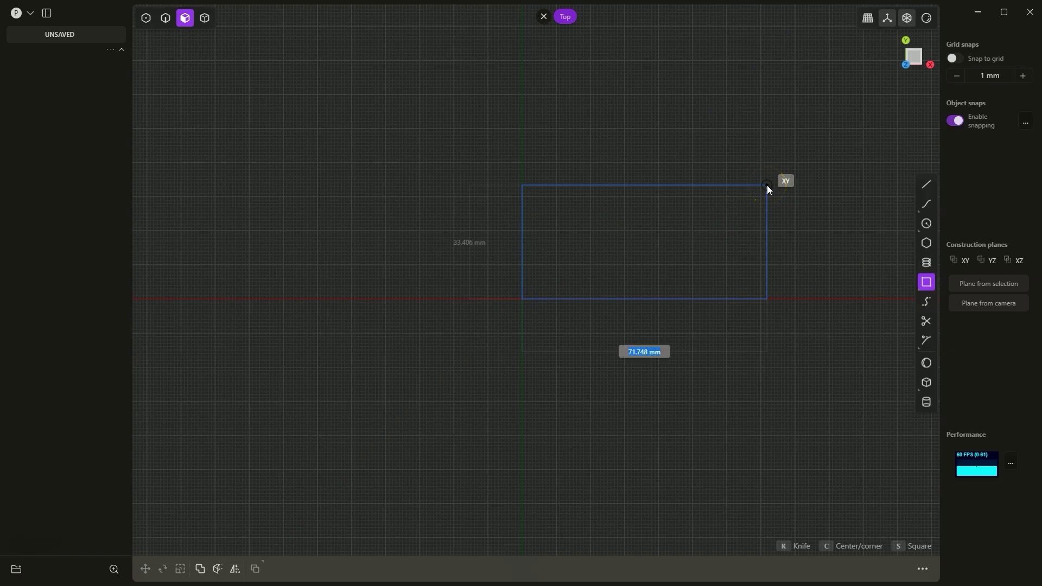
text(80)
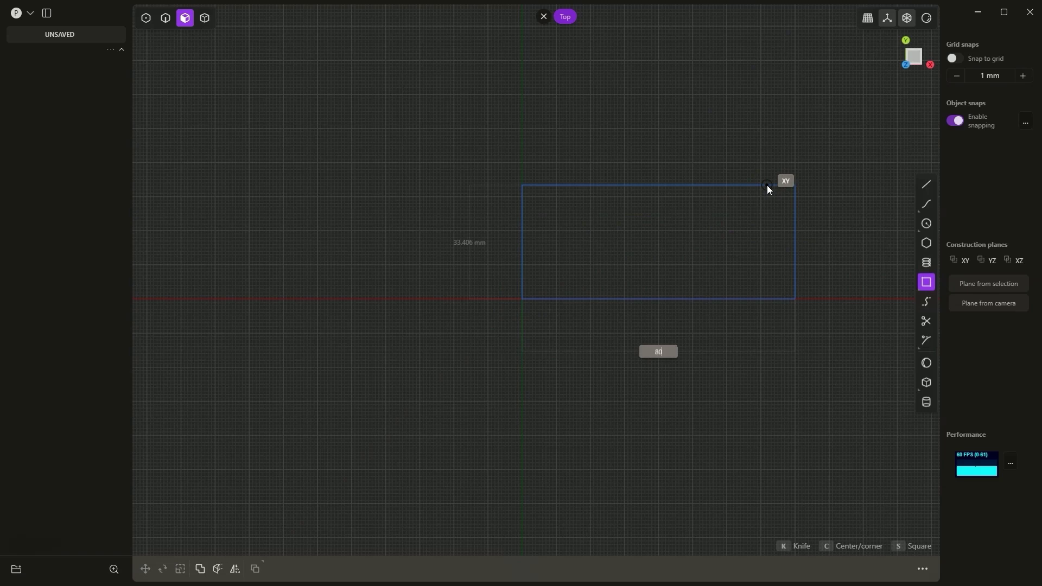
key(Tab)
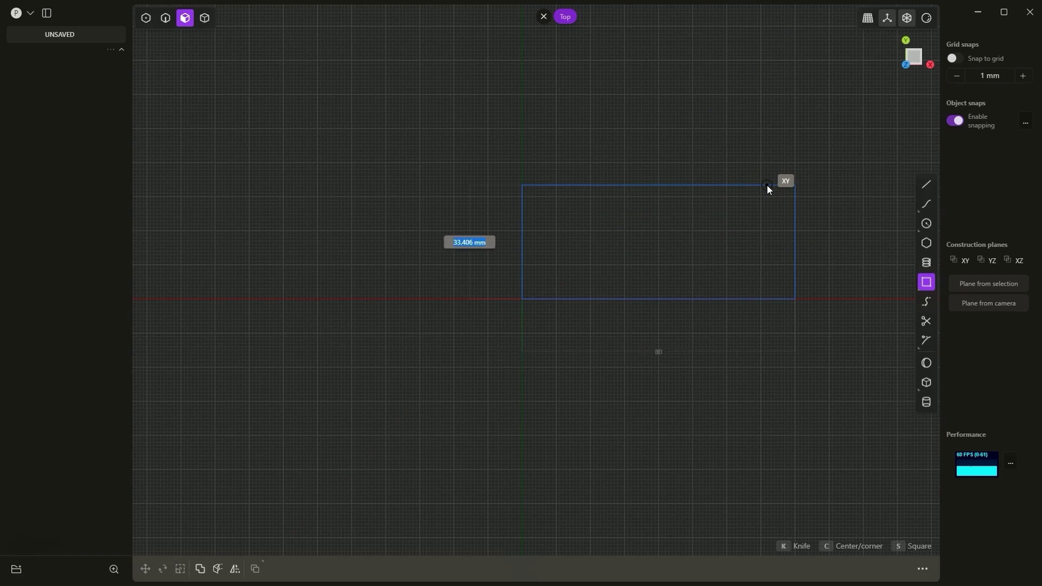
text(40)
key(Return)
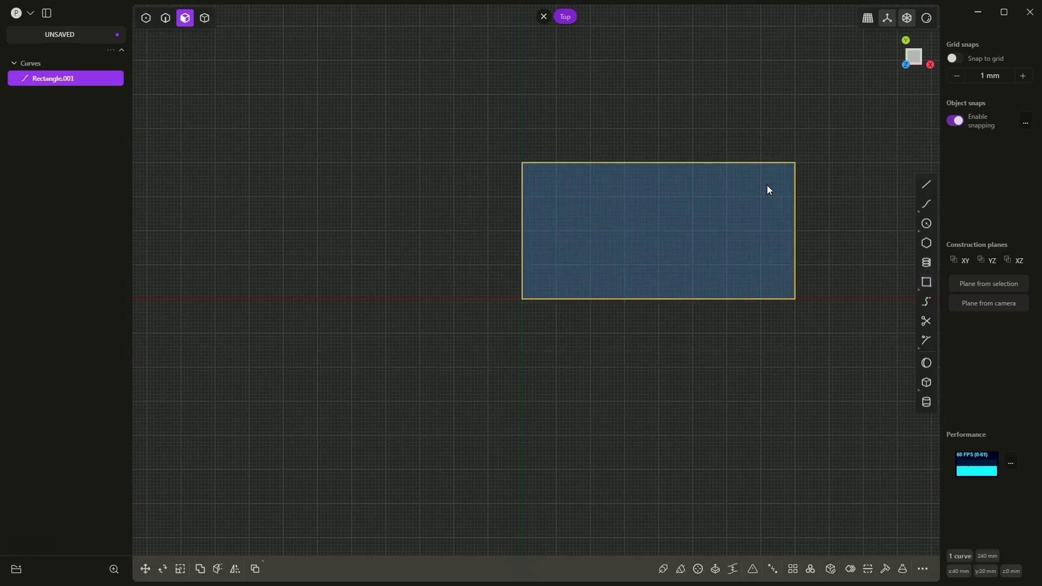
Draw a two-point circle spanning the rectangle's top-right and bottom-right corners.
click(926, 224)
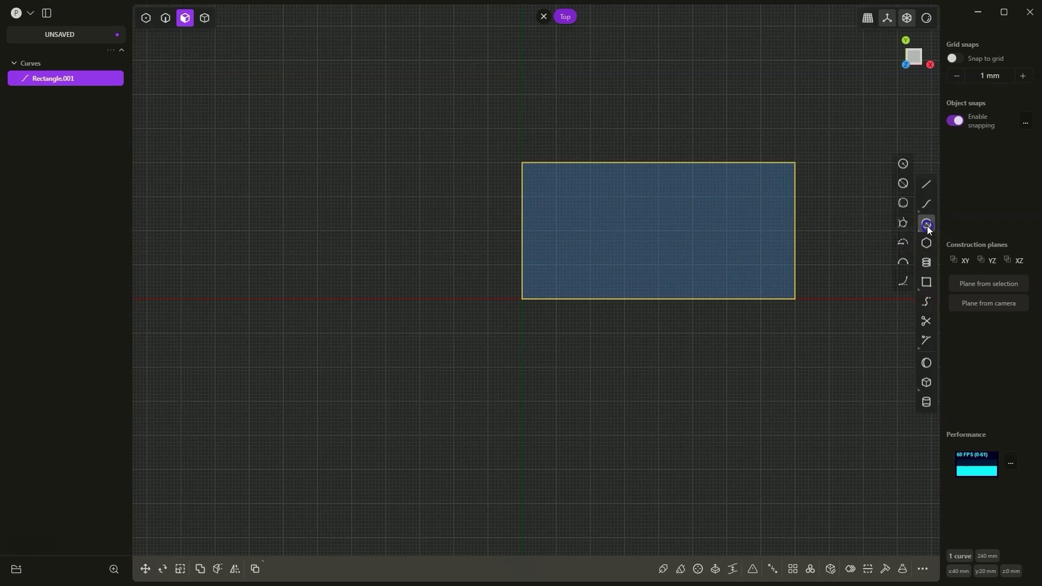
click(905, 184)
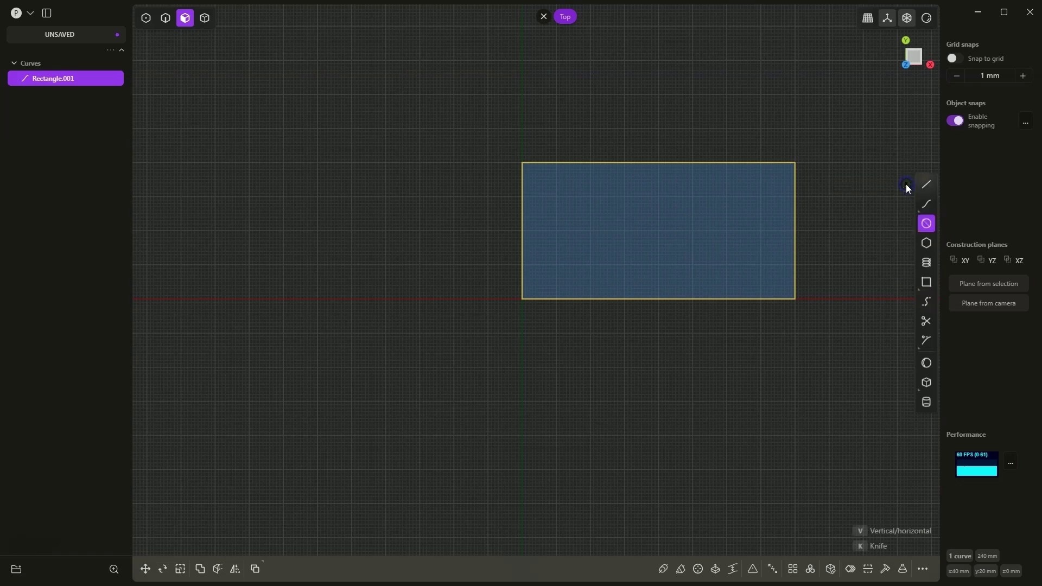
click(795, 162)
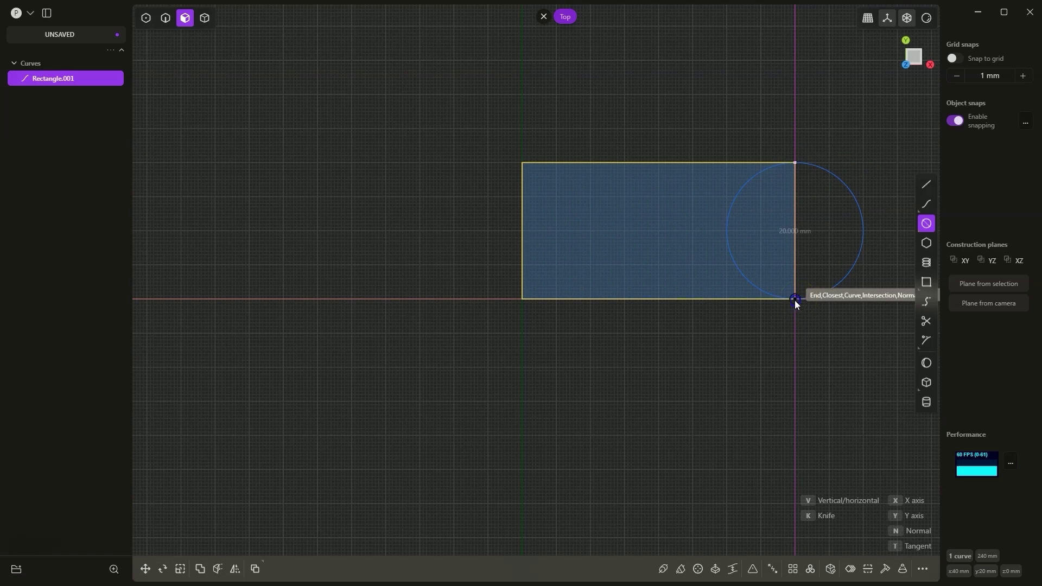
click(795, 300)
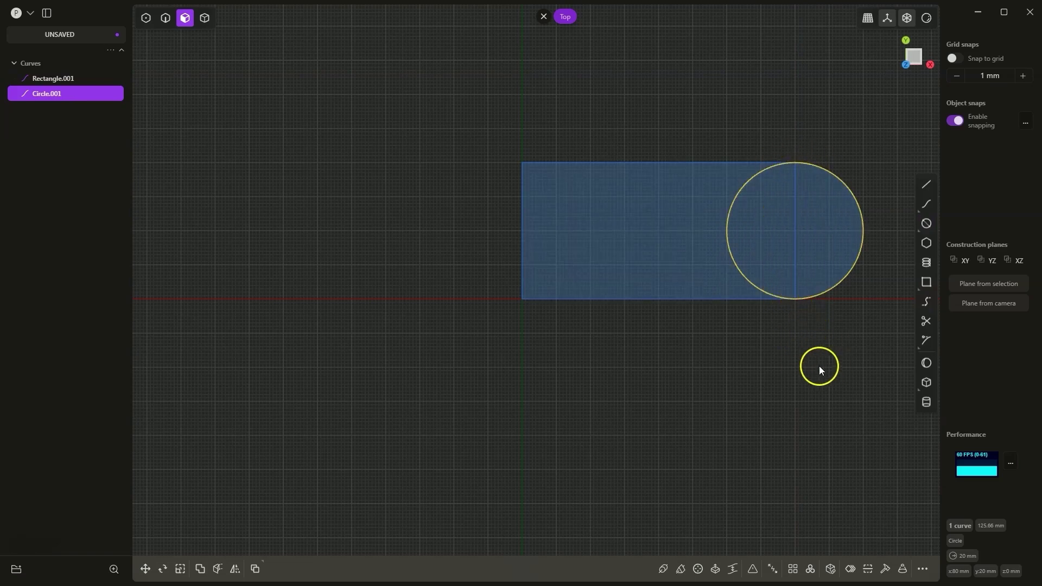
Trim away the circle's half inside the rectangle, leaving a semicircular end.
click(926, 321)
click(743, 193)
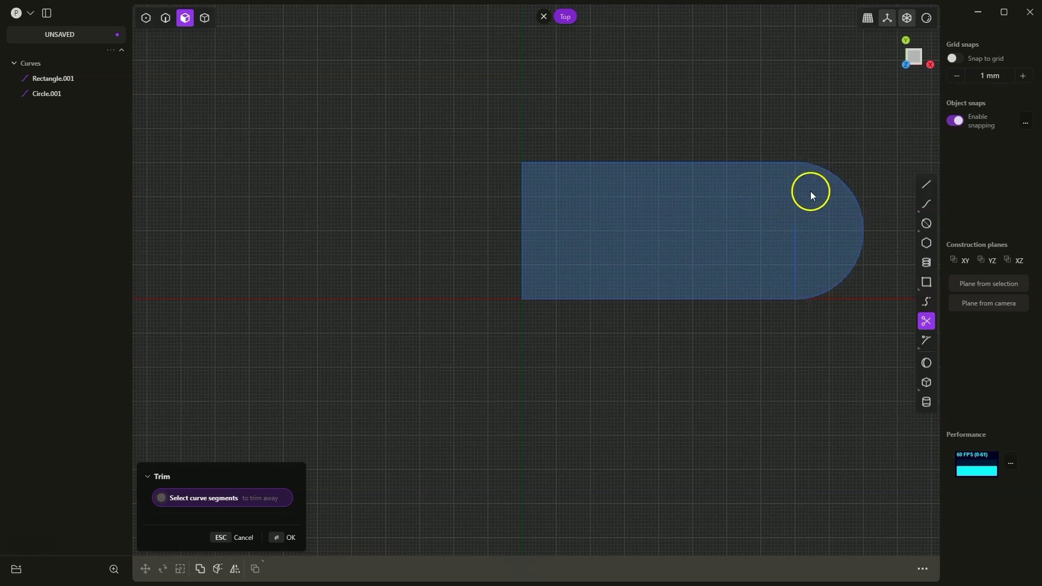
right_click(732, 368)
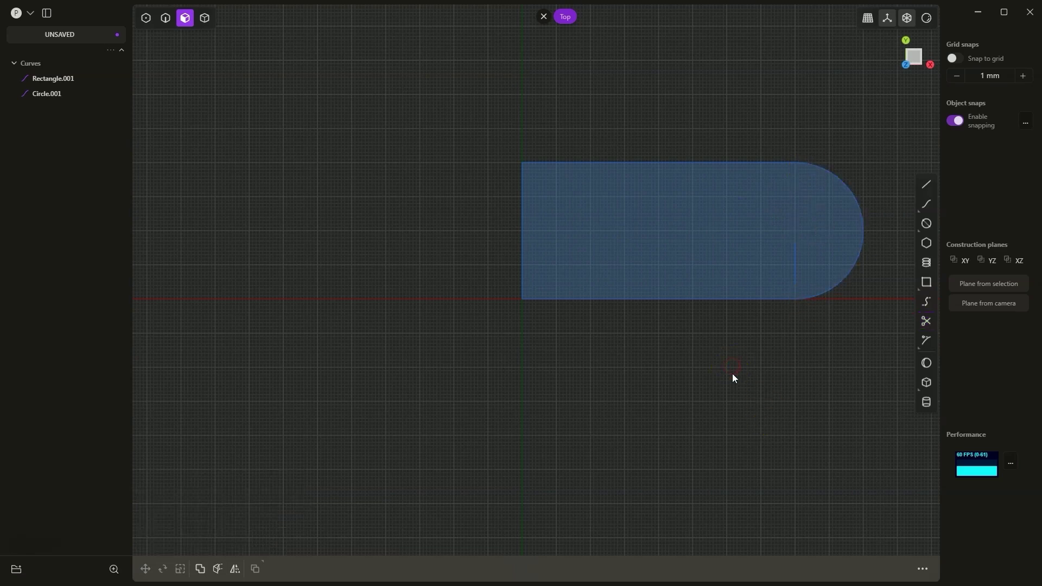
click(927, 227)
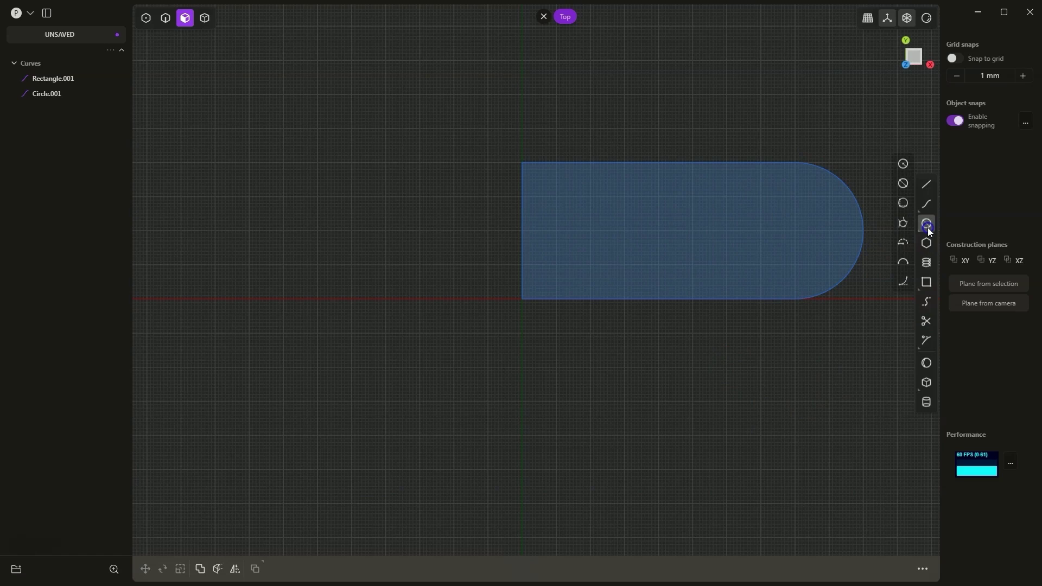
Draw a 10 mm centre circle at the rounded end's arc centre.
click(903, 164)
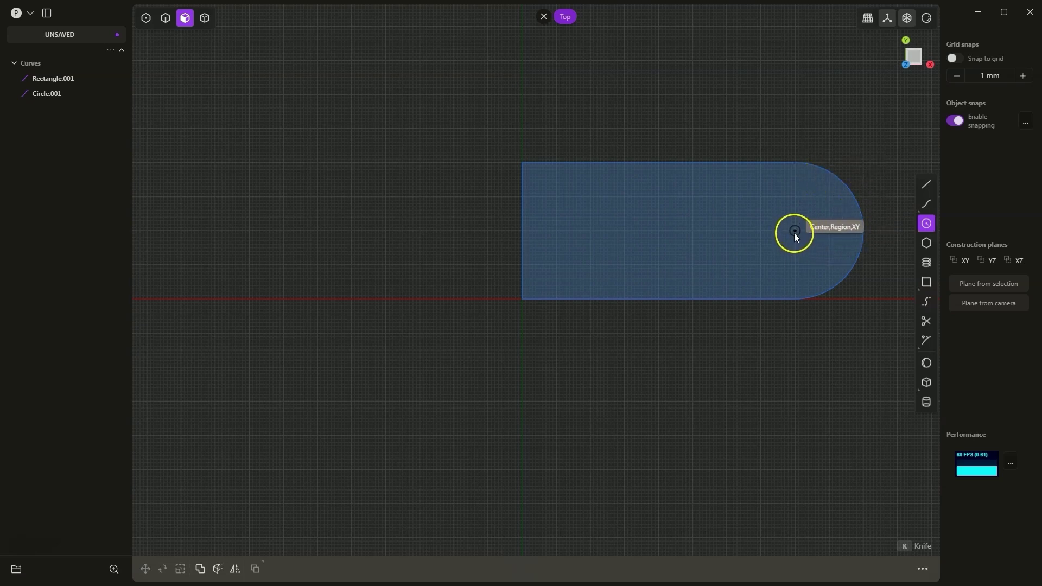
click(795, 231)
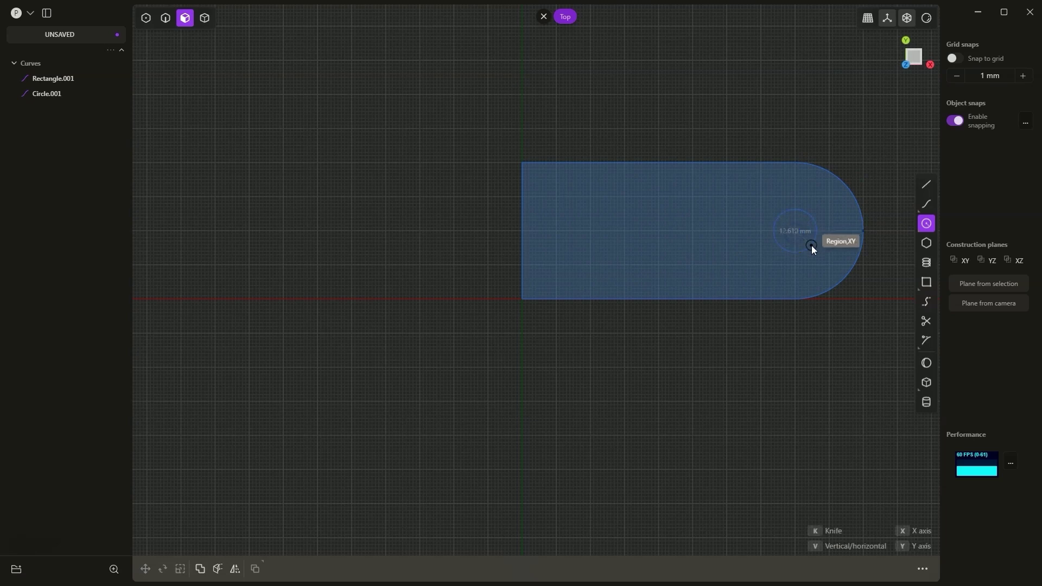
text(10)
key(Return)
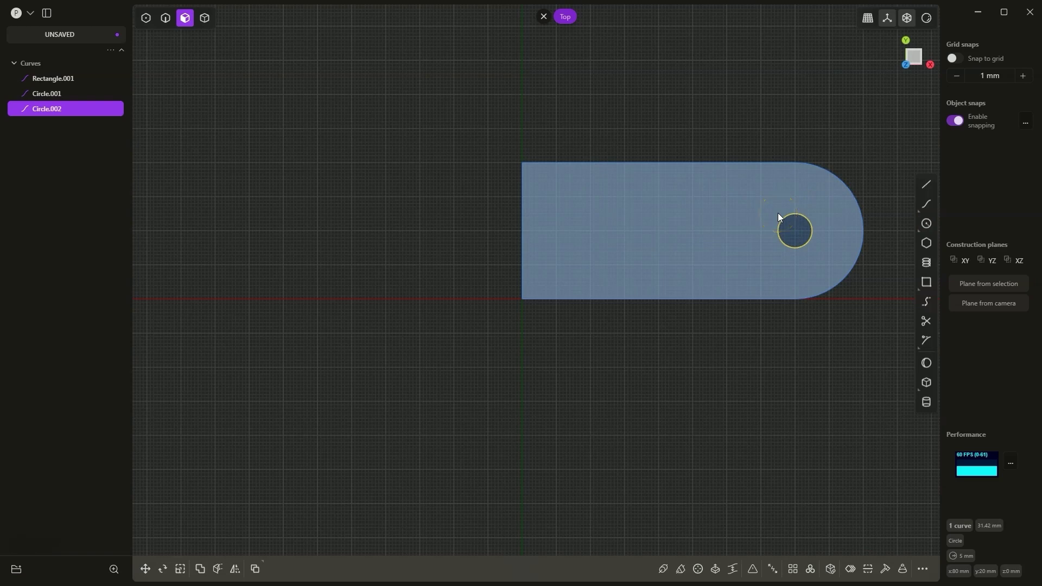
Duplicate the small circle and move the copy 30 mm left along X.
key(ctrl+d)
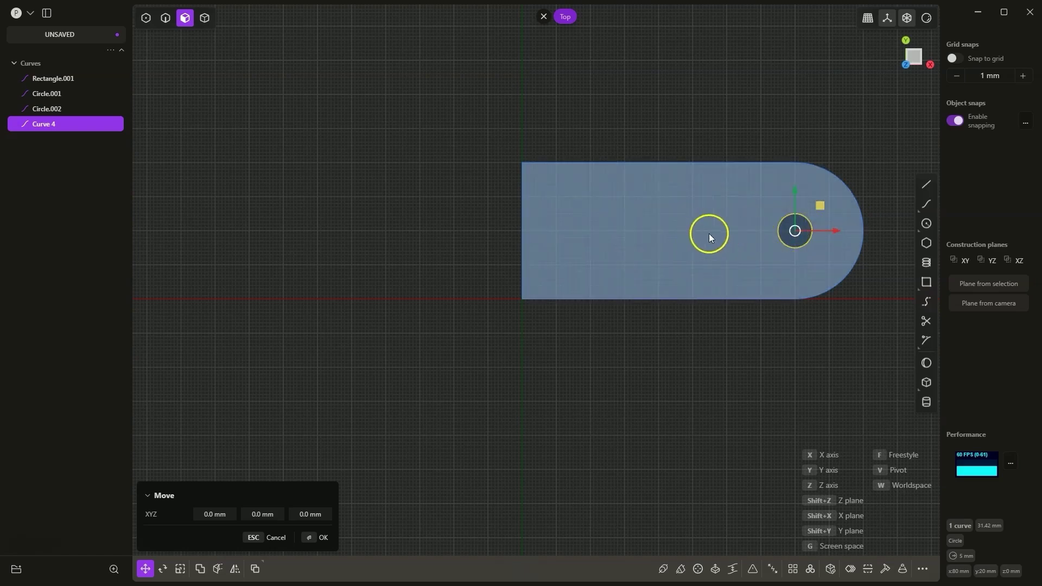
text(x)
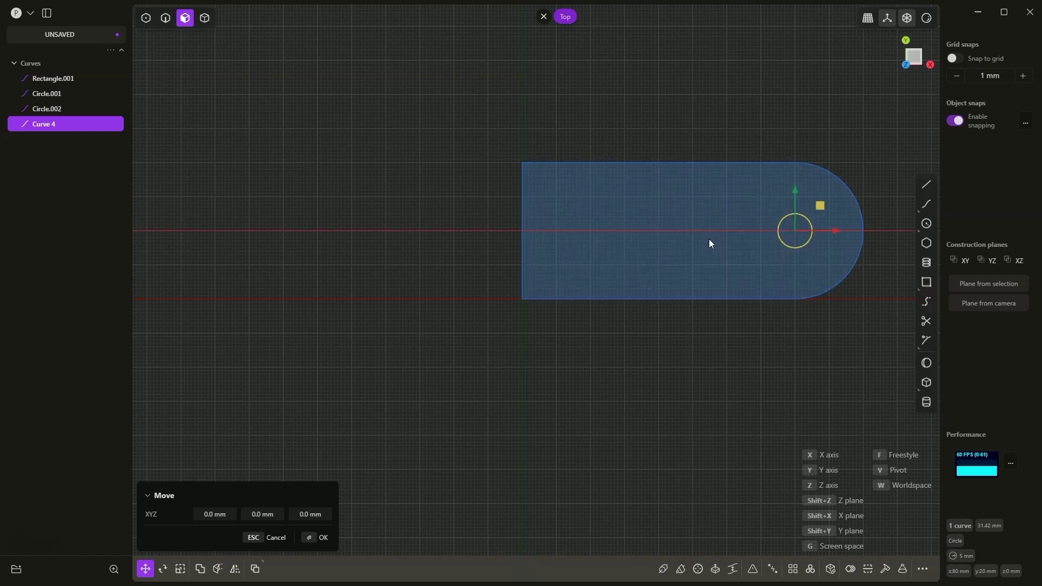
text(-30)
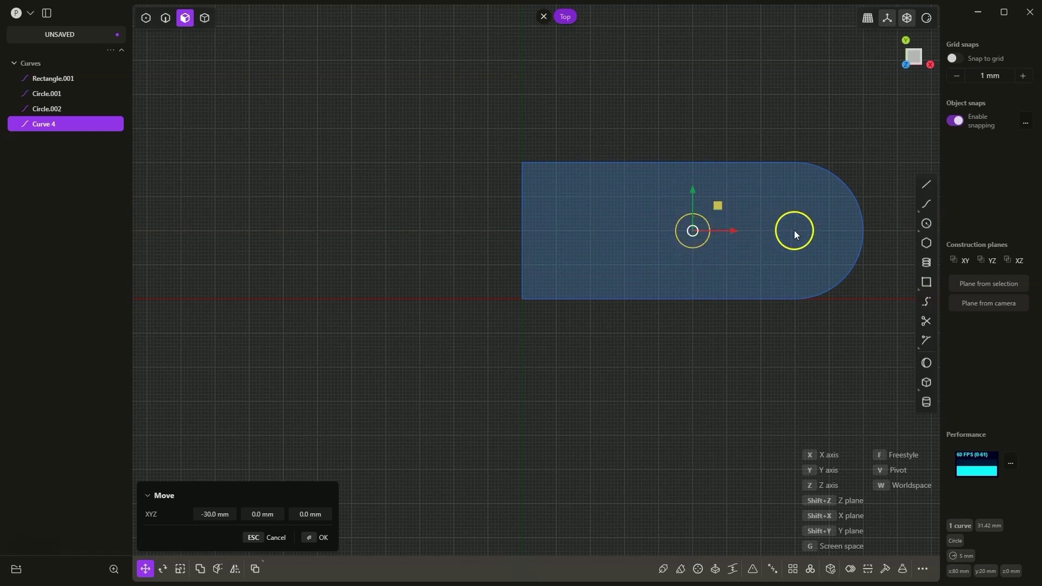
click(736, 267)
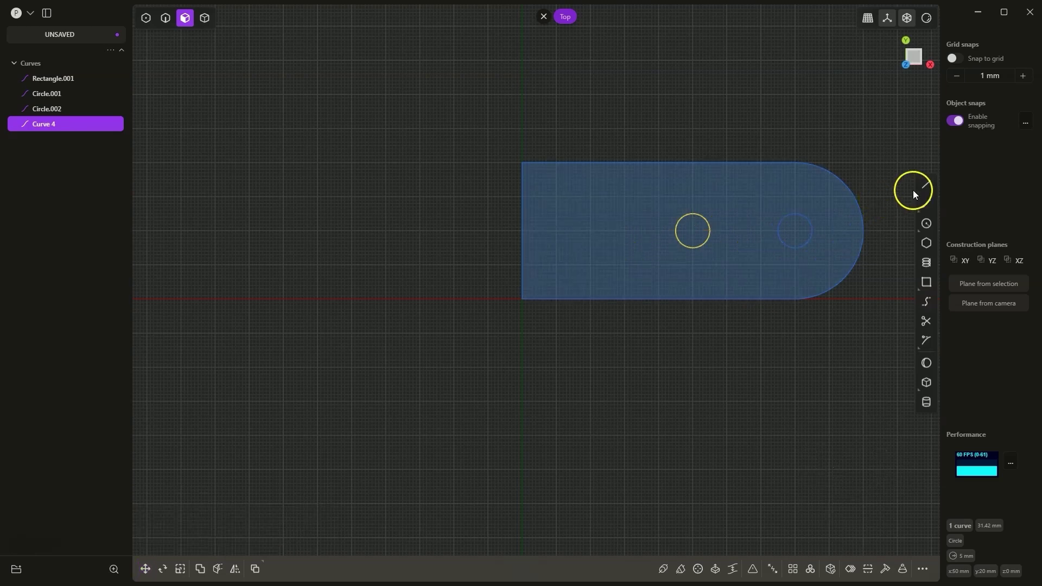
Draw the upper and lower tangent lines joining the two hole circles.
click(926, 184)
click(696, 214)
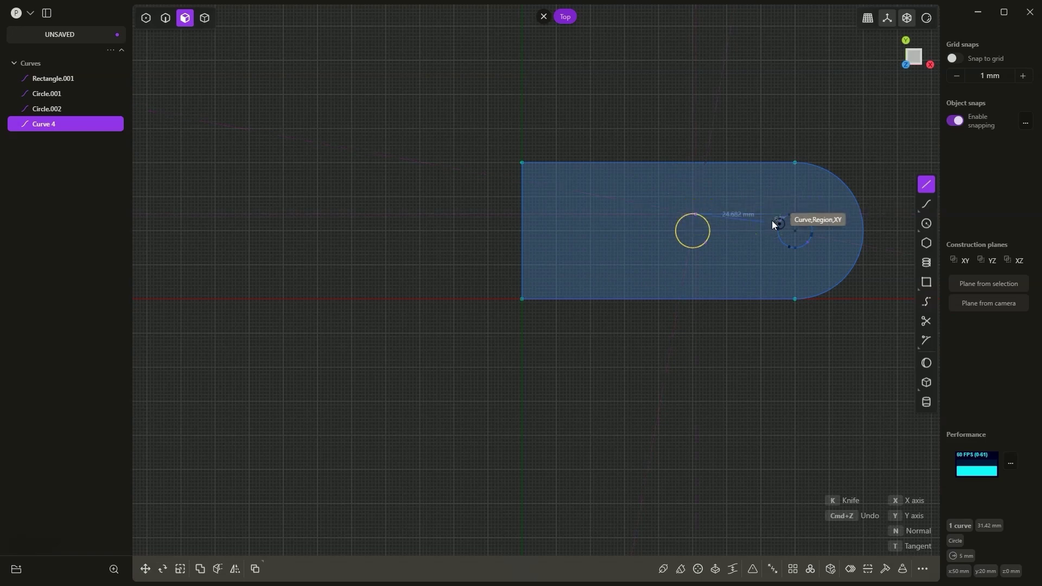
scroll(781, 220, up, 1)
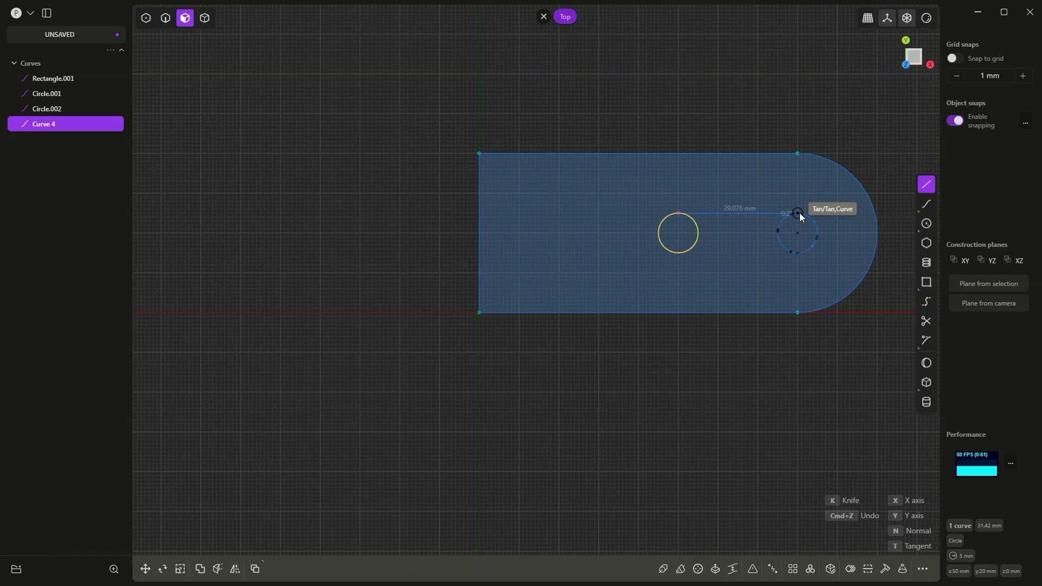
click(800, 213)
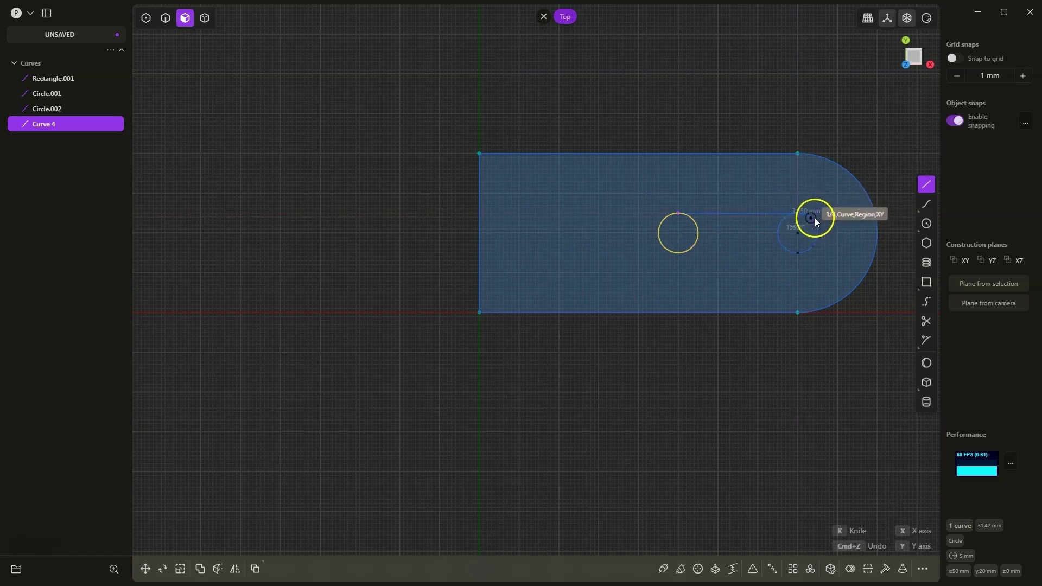
right_click(822, 200)
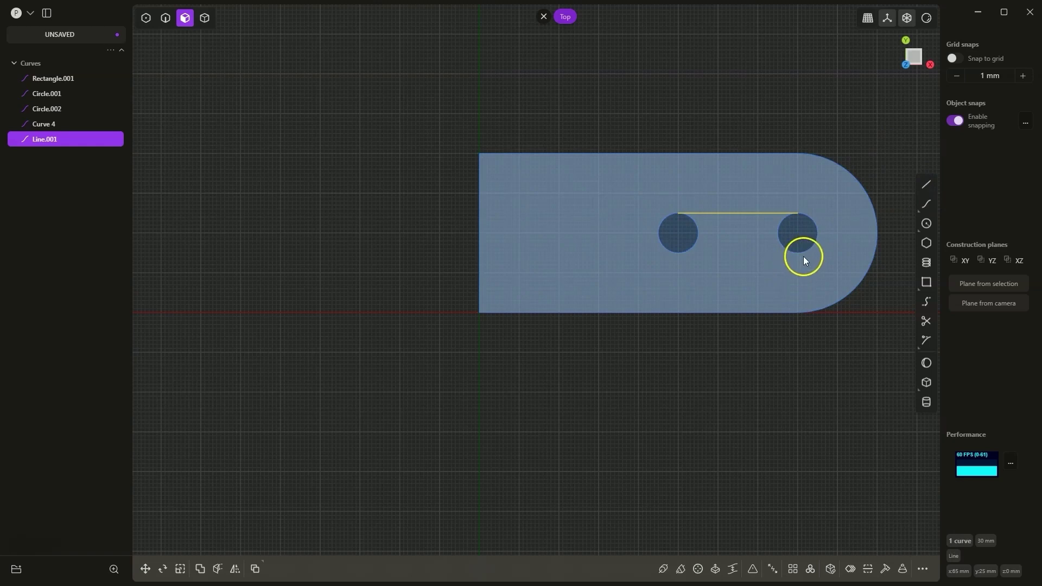
click(927, 185)
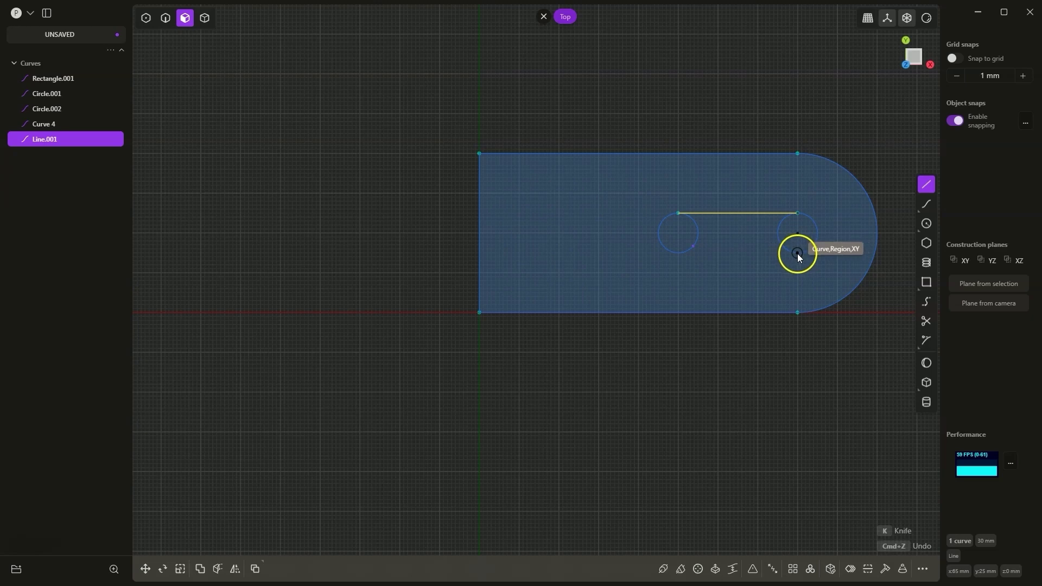
click(797, 253)
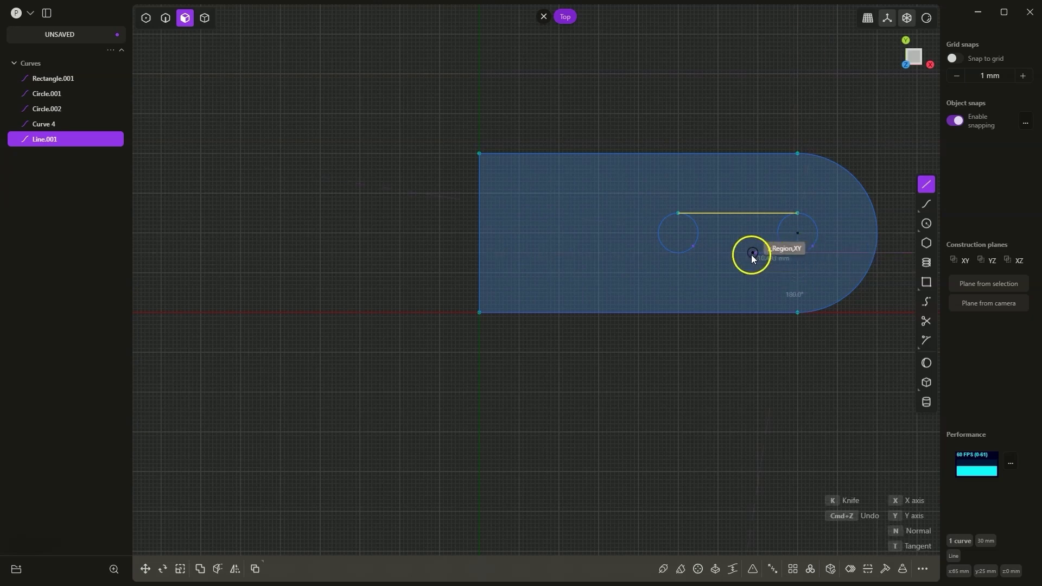
scroll(681, 255, up, 1)
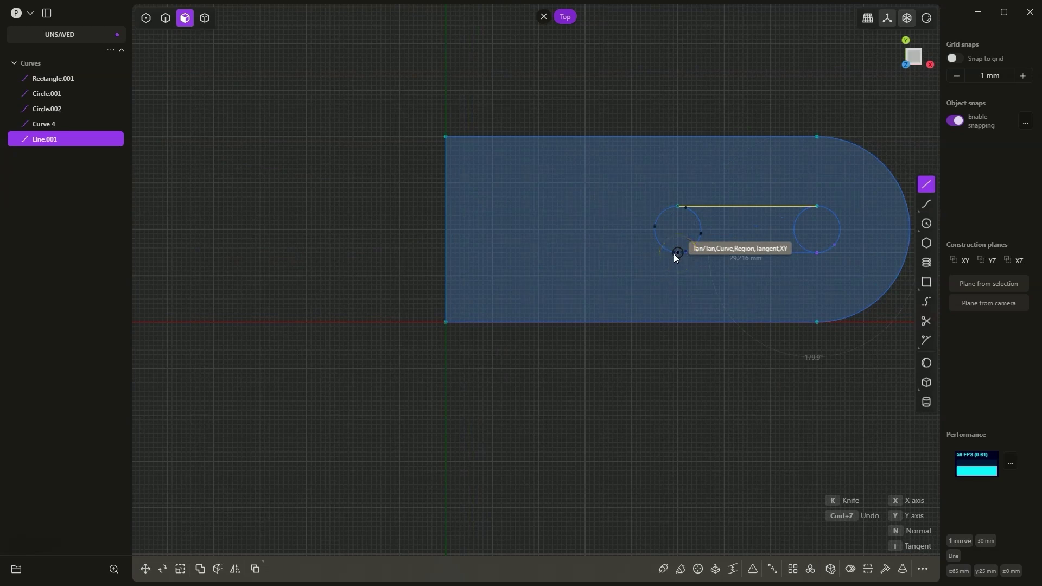
click(678, 254)
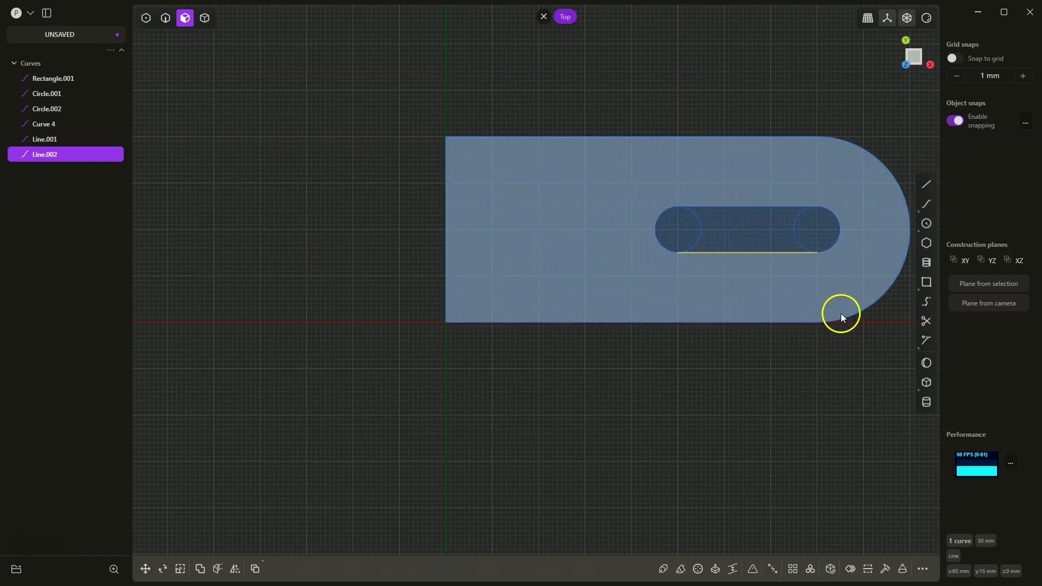
Trim both circles' inner arcs to form the slot, then reset the construction plane.
click(925, 322)
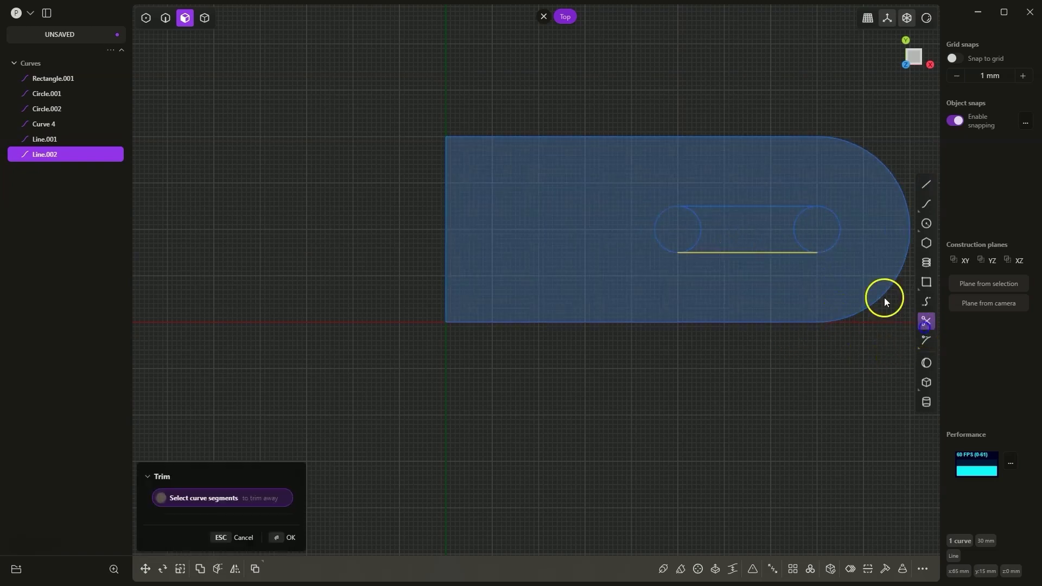
click(795, 222)
click(661, 243)
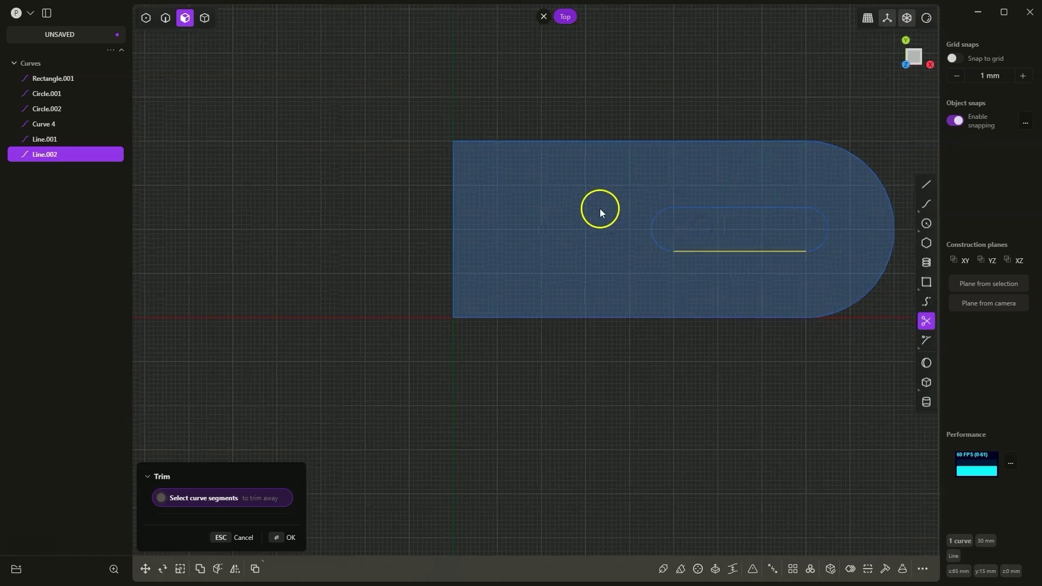
click(544, 17)
Extrude the slotted rounded-end base region 10 mm into a solid.
right_drag(536, 216, 539, 252)
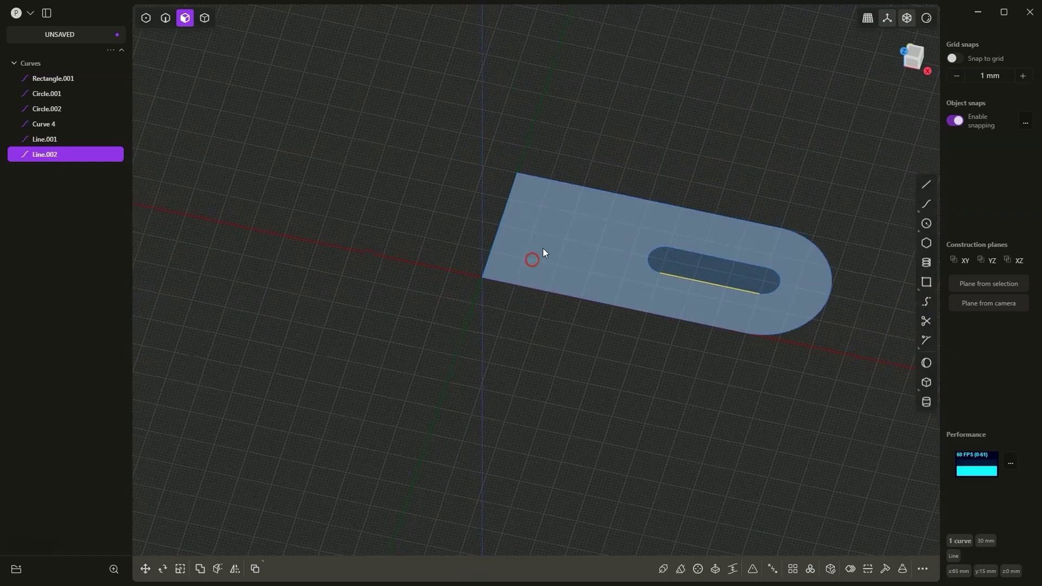
click(588, 210)
key(e)
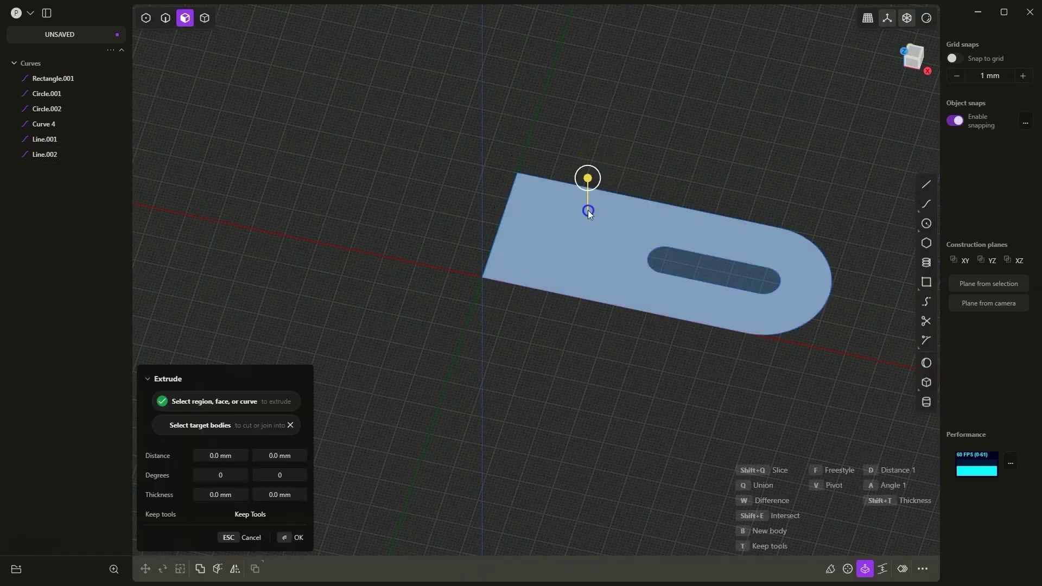
drag(589, 183, 588, 144)
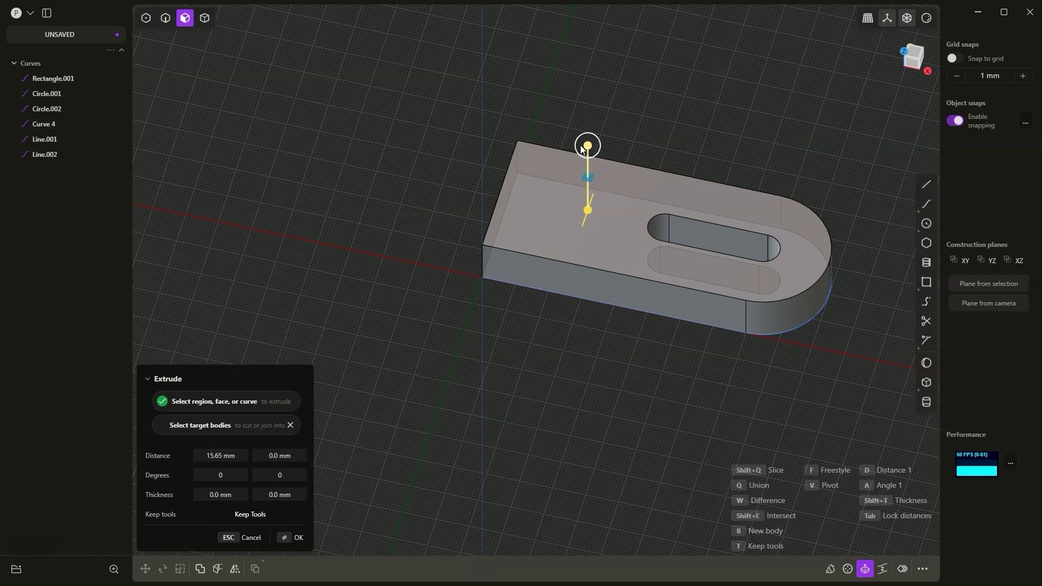
text(10)
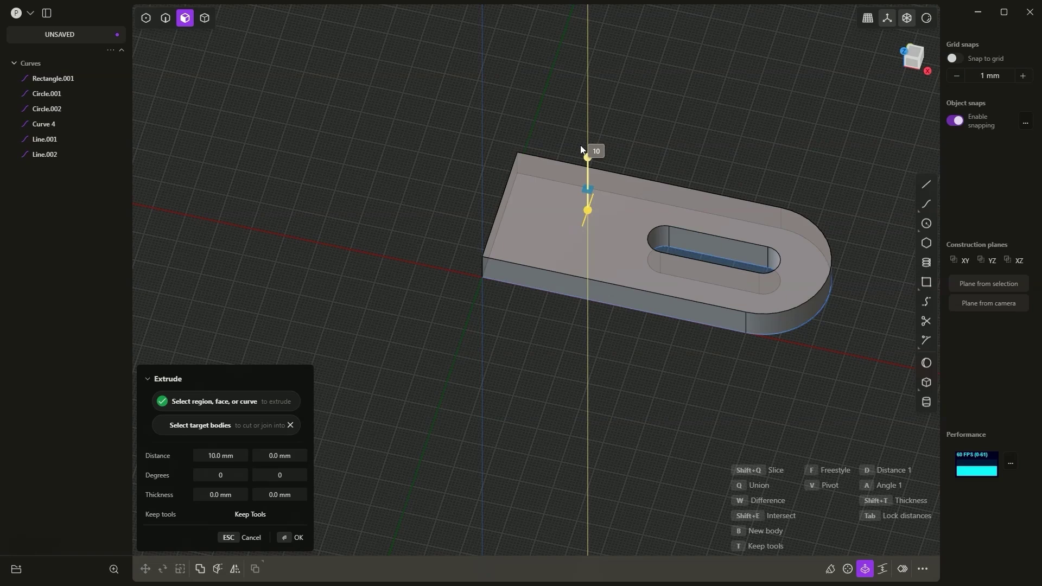
key(Return)
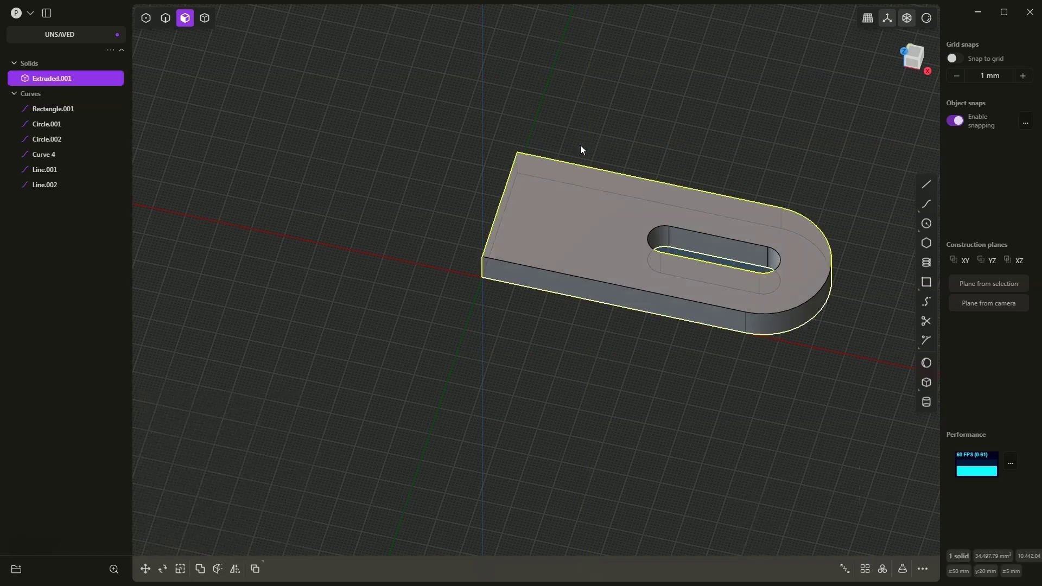
Select the slot's top rim edge loop and offset it 5 mm outward.
click(169, 24)
middle_drag(884, 56, 665, 232)
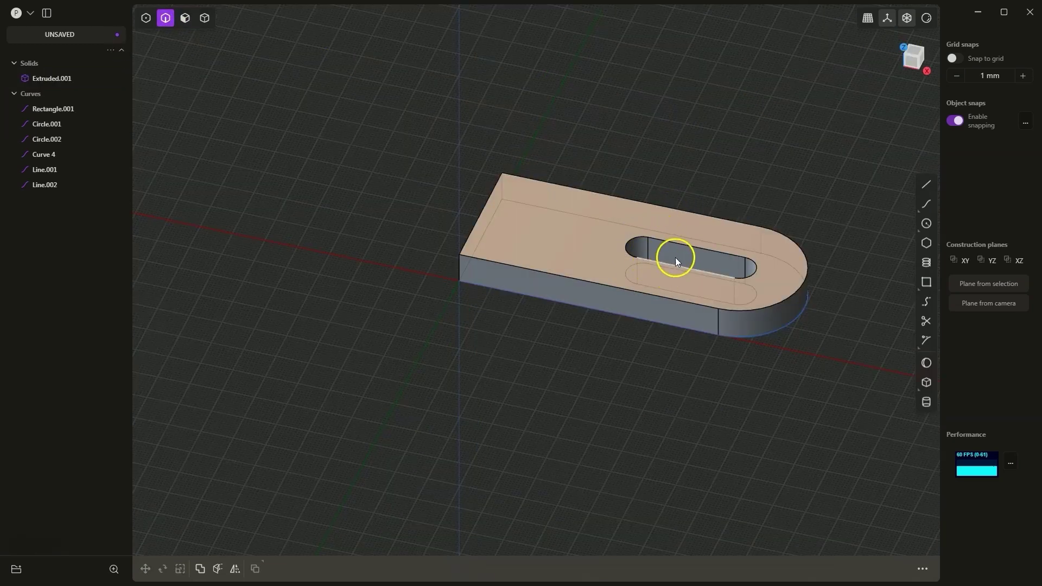
double_click(681, 243)
key(f)
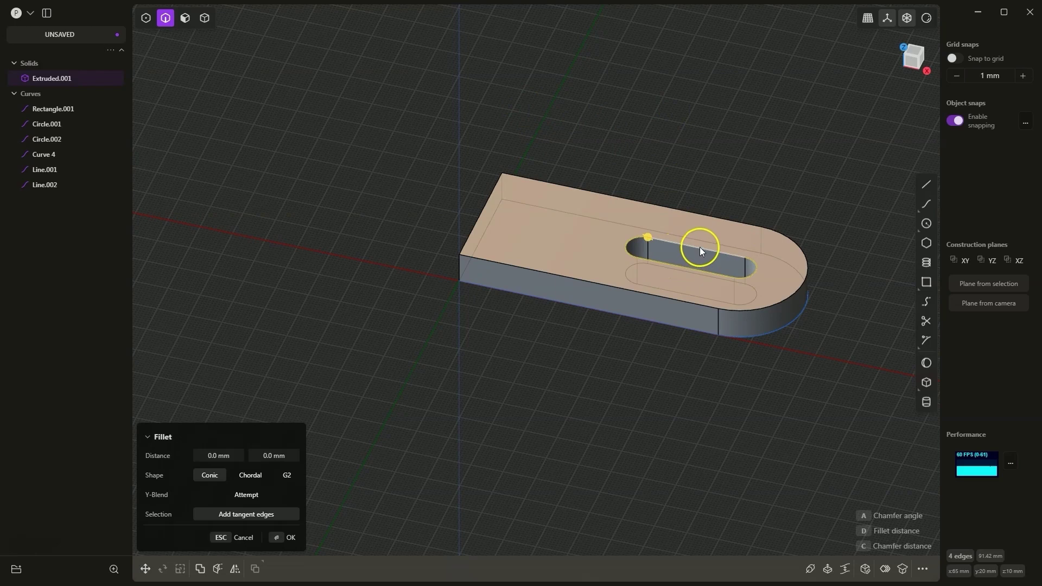
key(o)
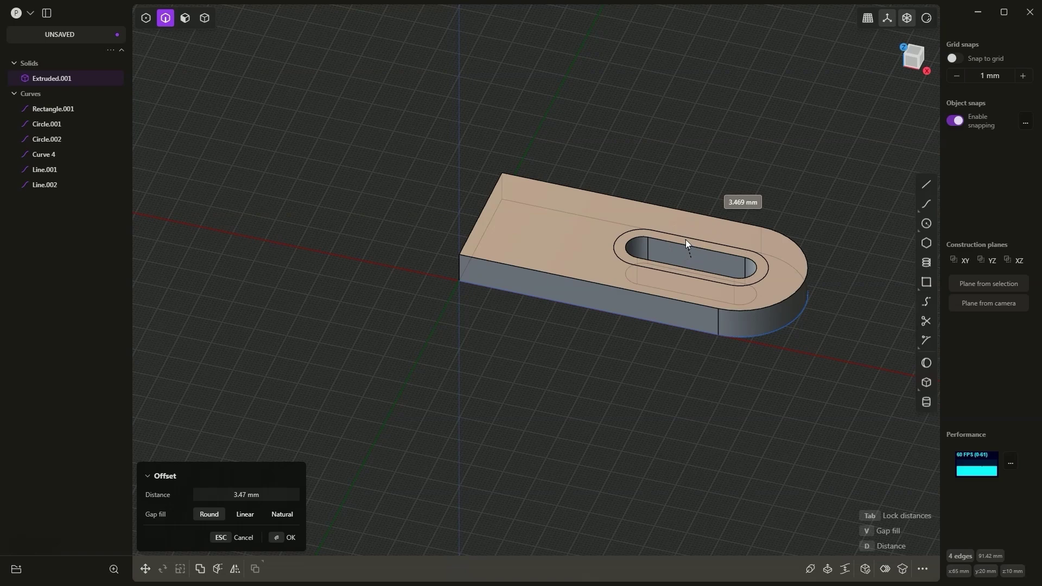
text(5)
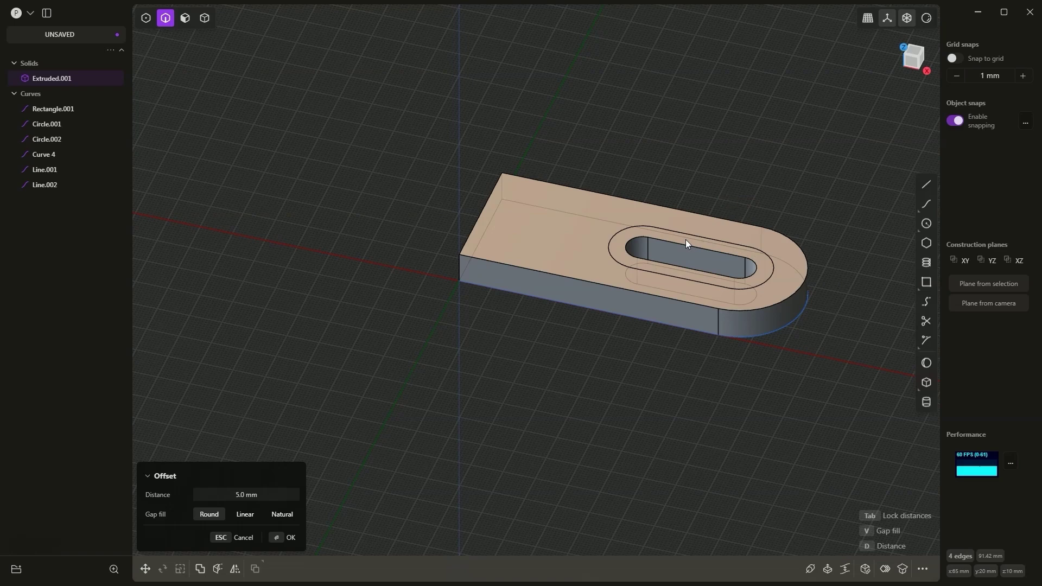
key(Return)
click(326, 447)
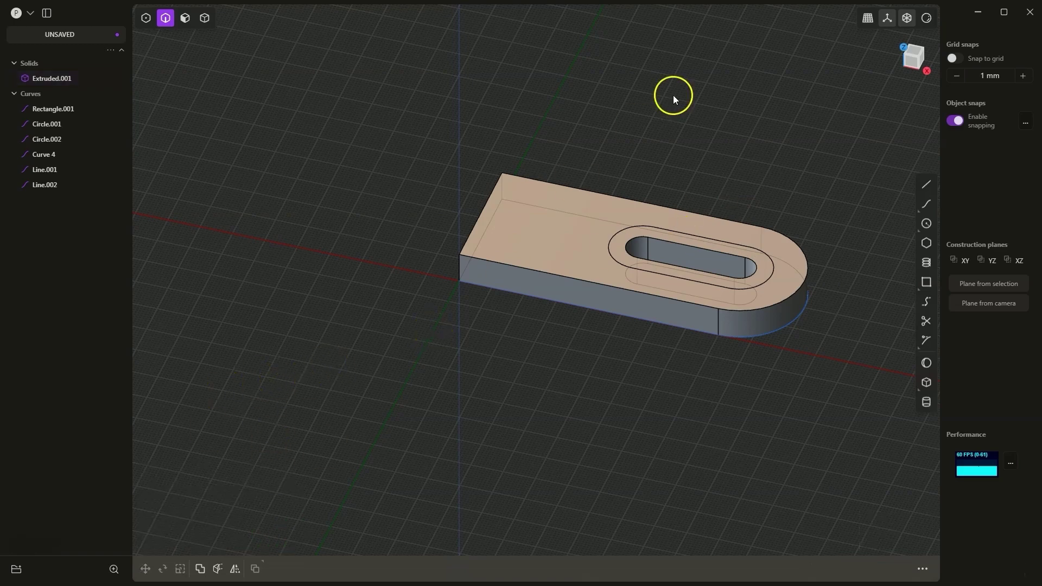
middle_drag(638, 83, 610, 112)
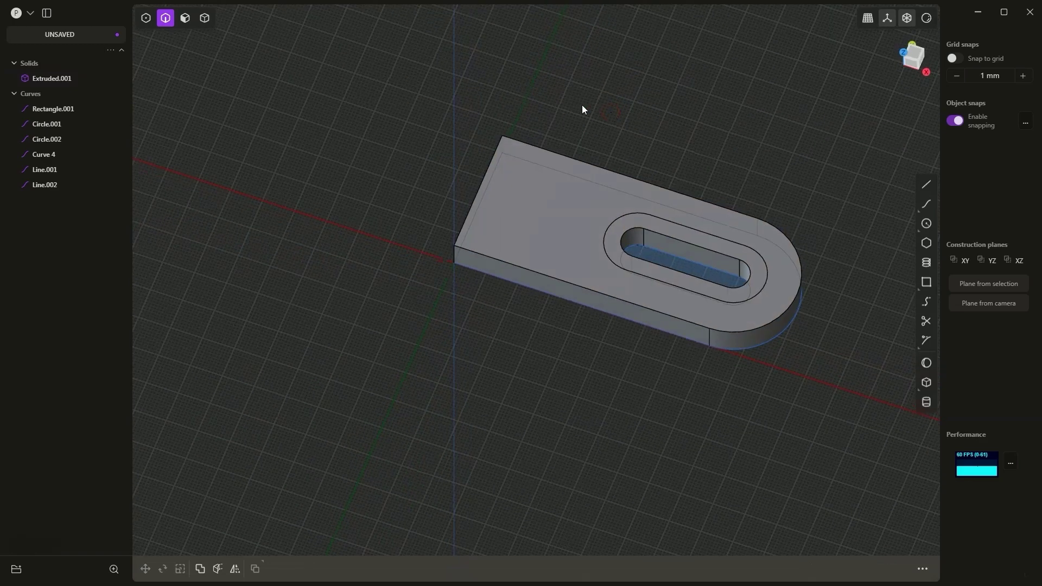
Offset the ring face around the slot by -3 mm to recess the counterbore.
click(185, 18)
click(634, 220)
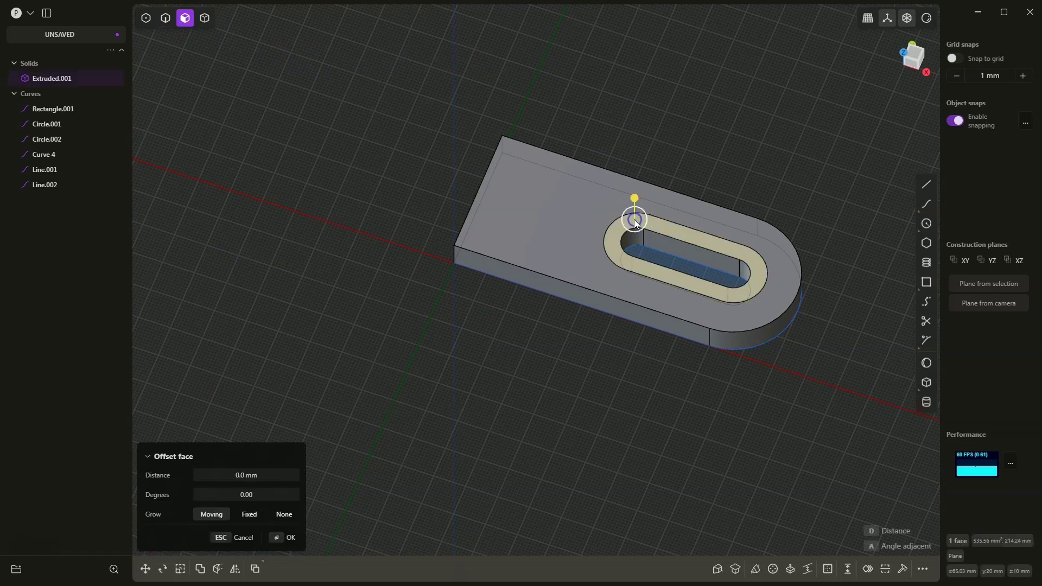
drag(634, 198, 637, 207)
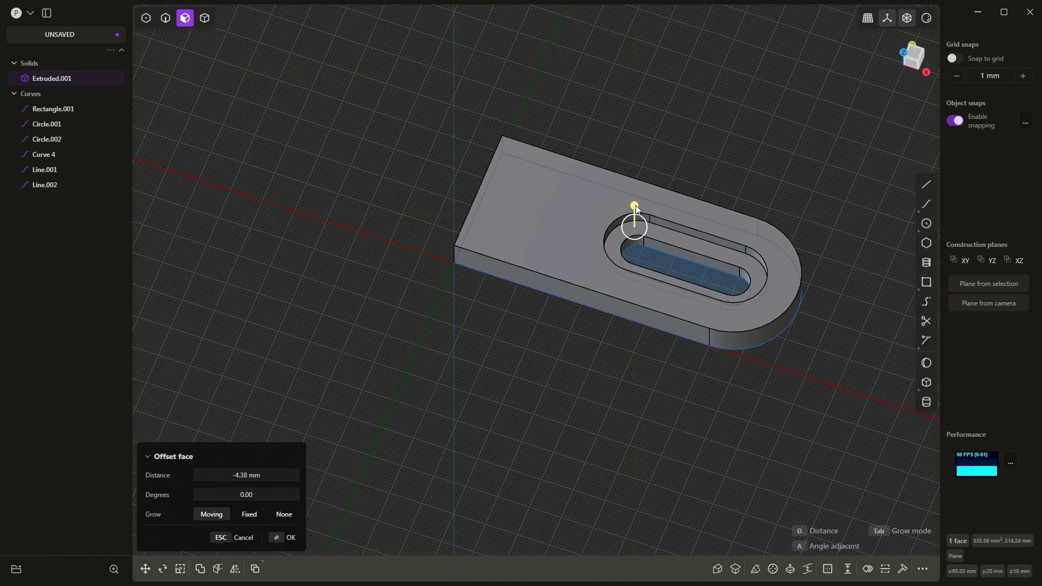
text(-3)
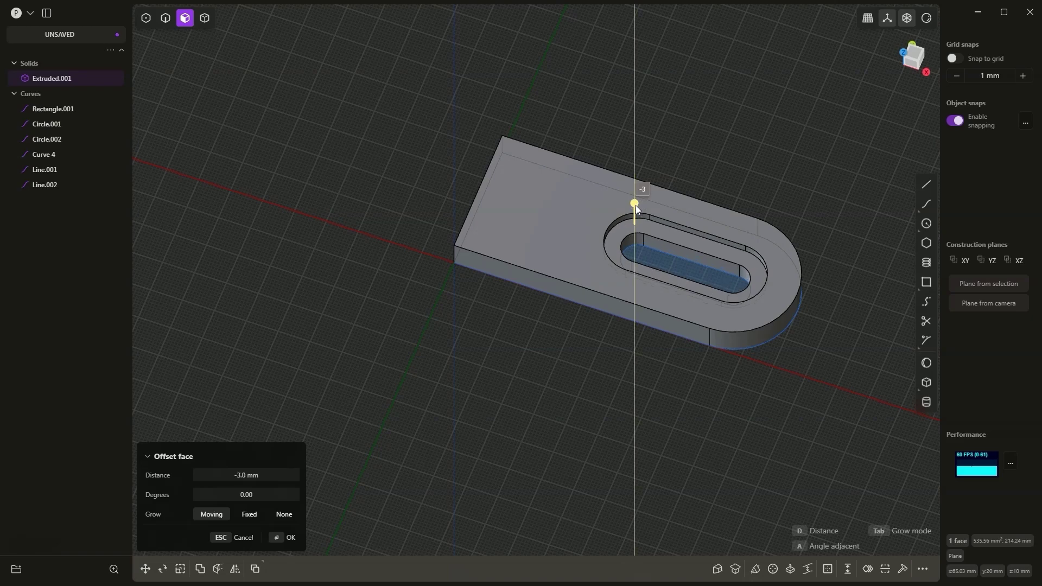
key(Return)
key(Return)
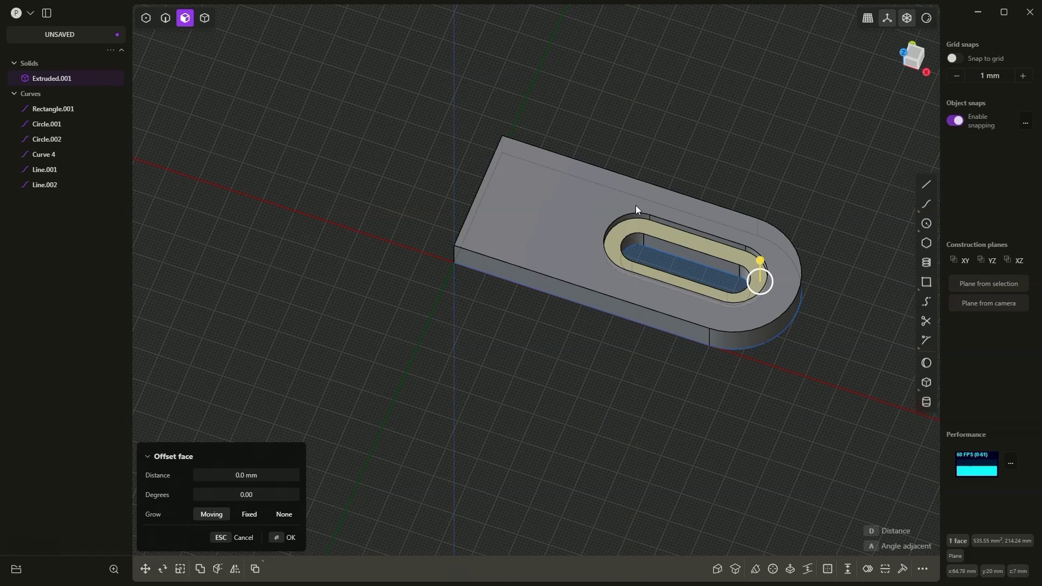
click(432, 136)
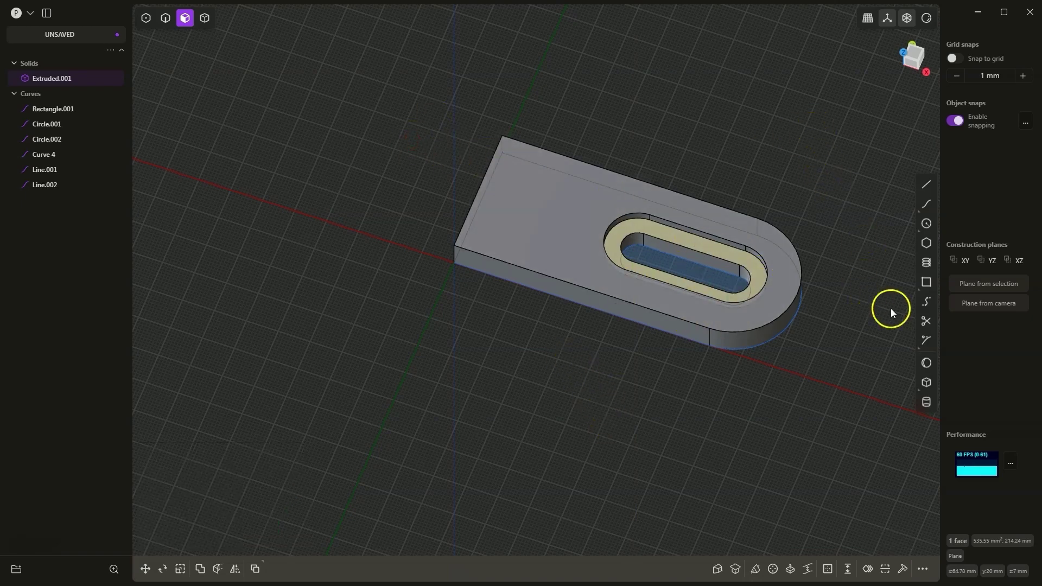
Draw a 30 × 10 mm rectangle from the base's square-end corner on its top face.
click(927, 283)
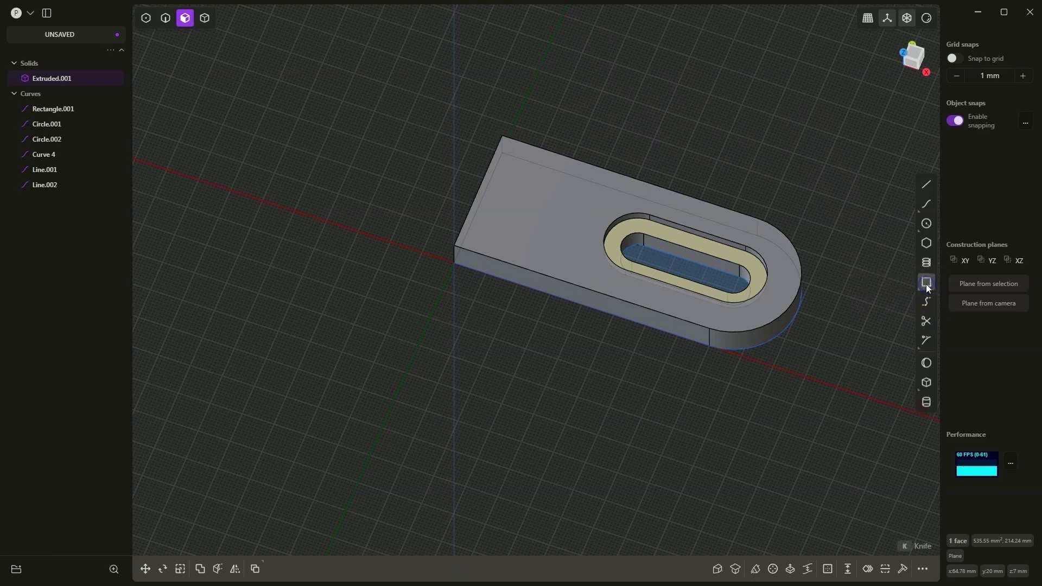
click(455, 245)
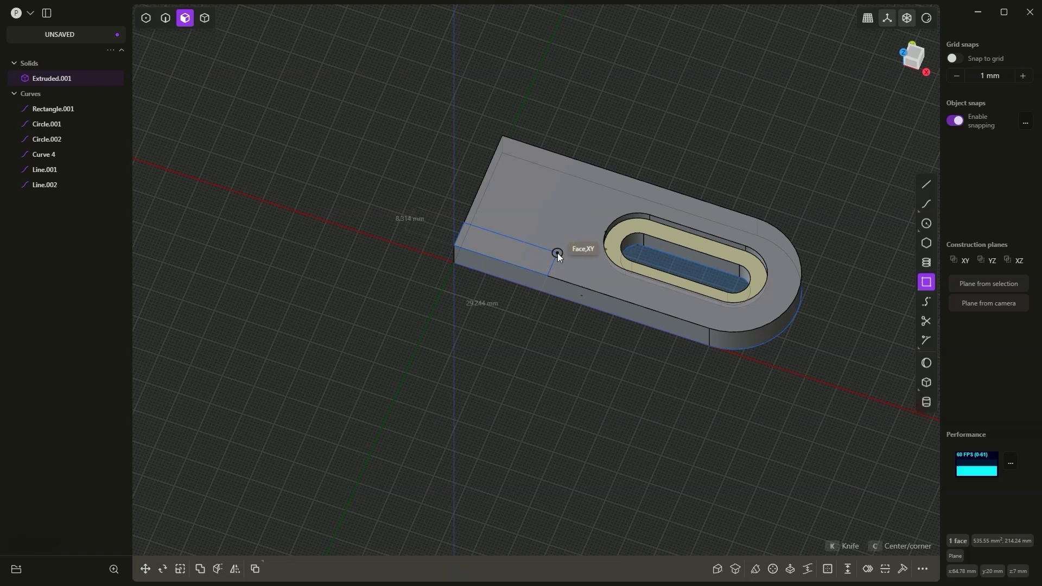
key(Tab)
text(30)
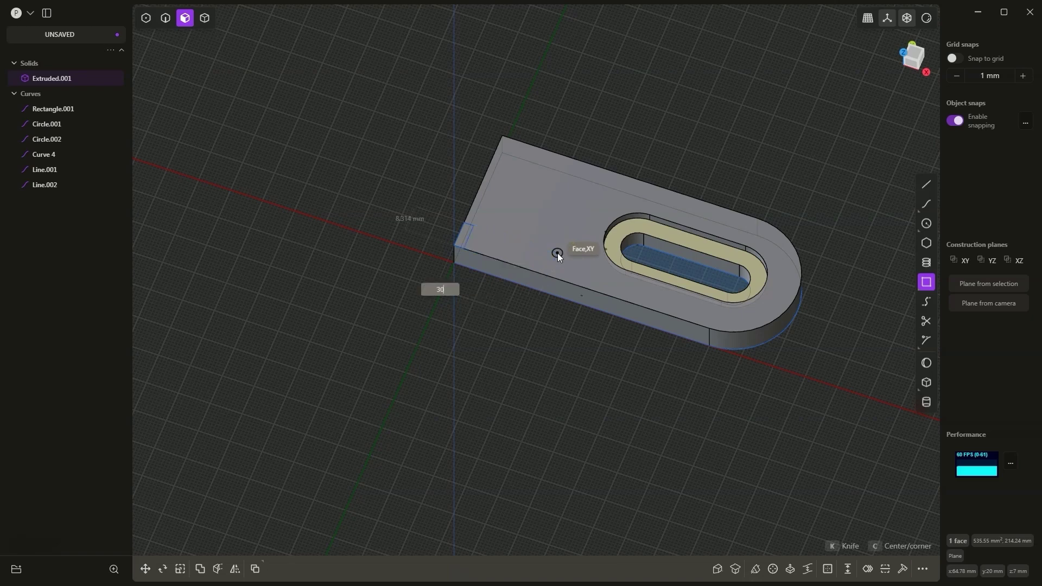
key(Tab)
text(10)
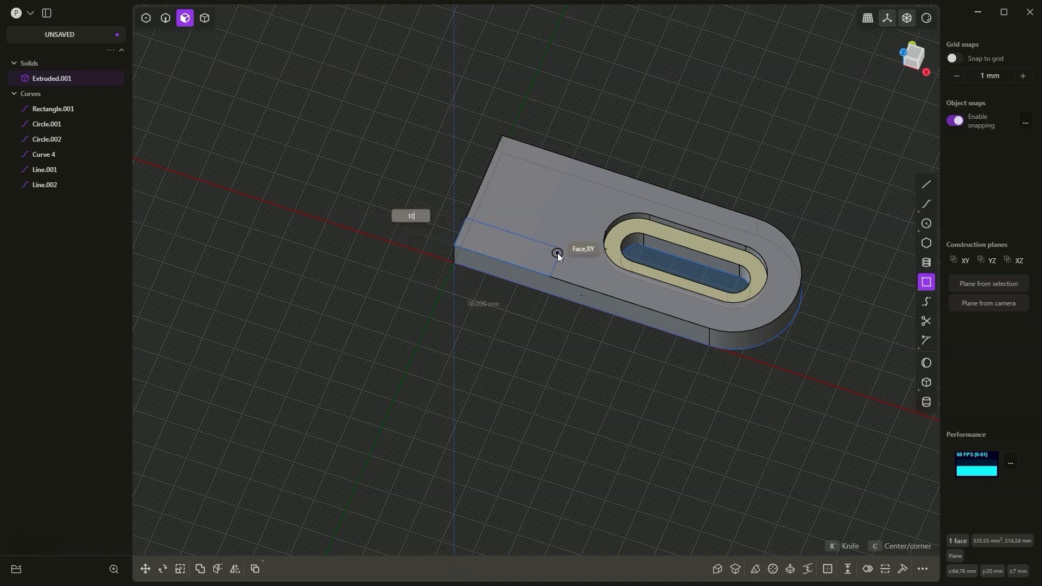
key(Return)
middle_drag(558, 253, 532, 295)
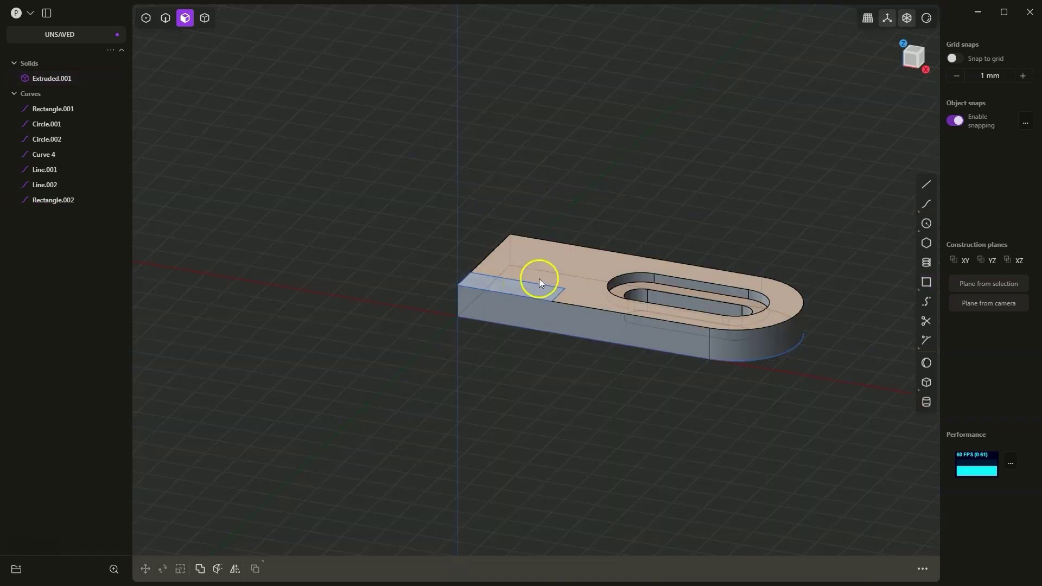
Extrude the 30 × 10 mm rectangle 35 mm upward into an upright block.
click(522, 286)
key(e)
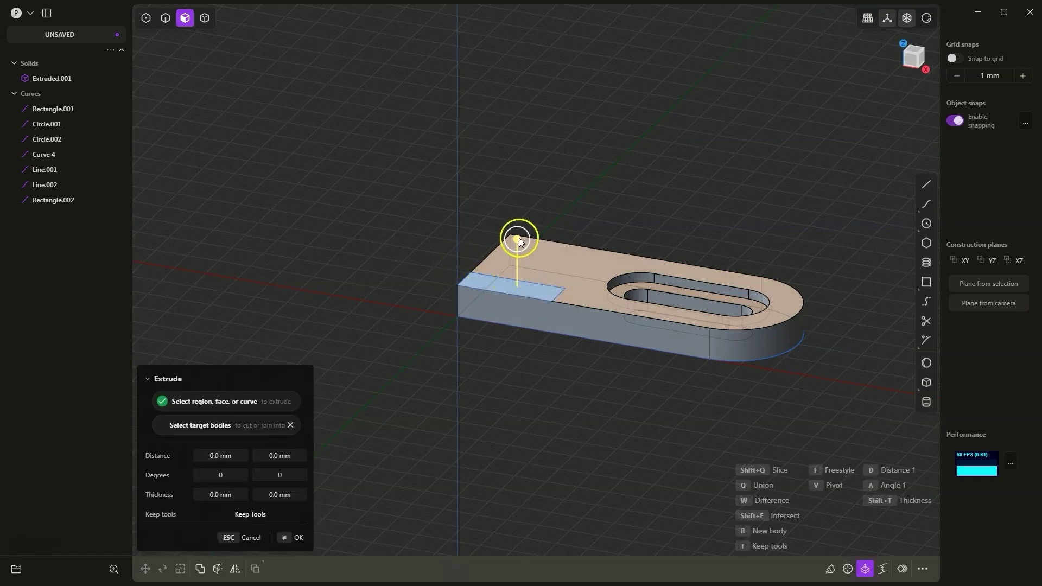
drag(519, 238, 524, 169)
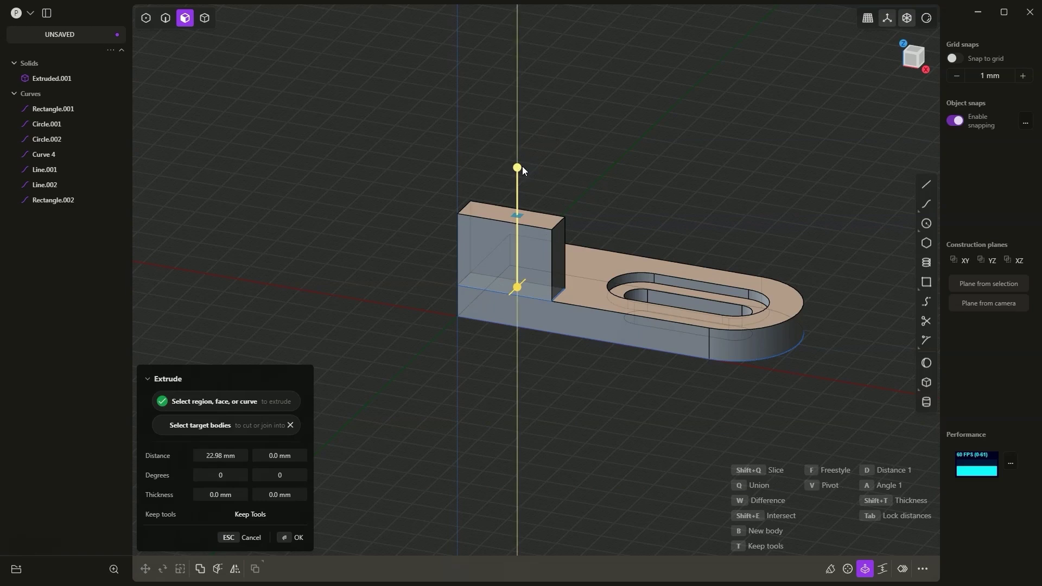
text(35)
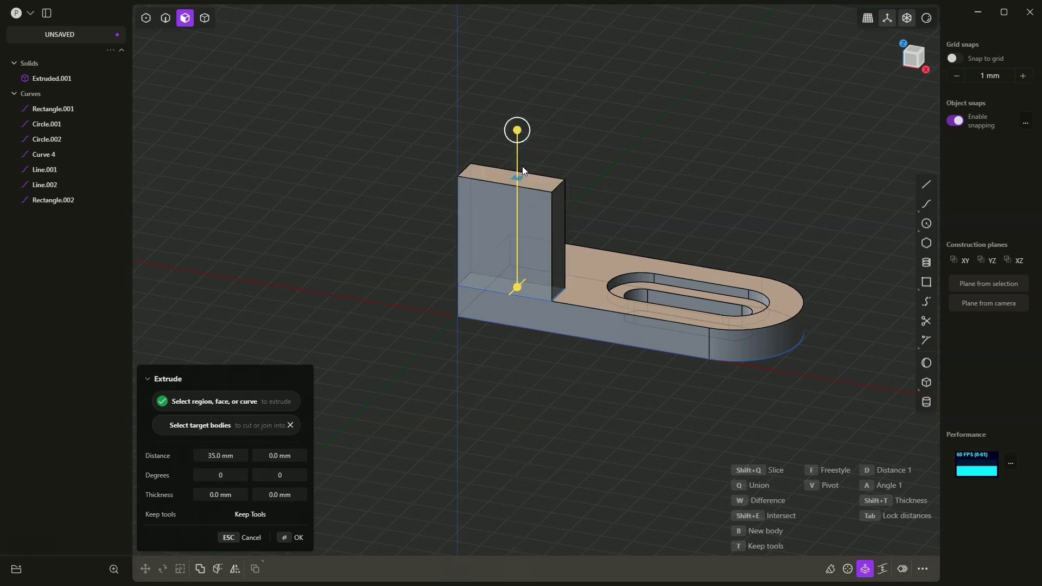
key(Return)
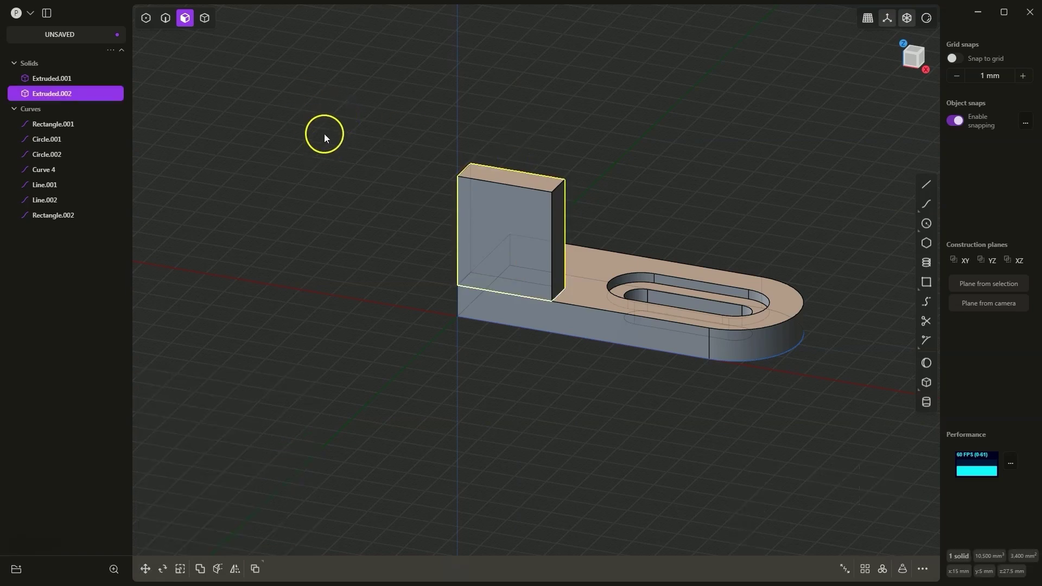
Fillet both top edges of the upright with a Full shape to form a semicircular arch.
click(165, 21)
click(466, 171)
key(f)
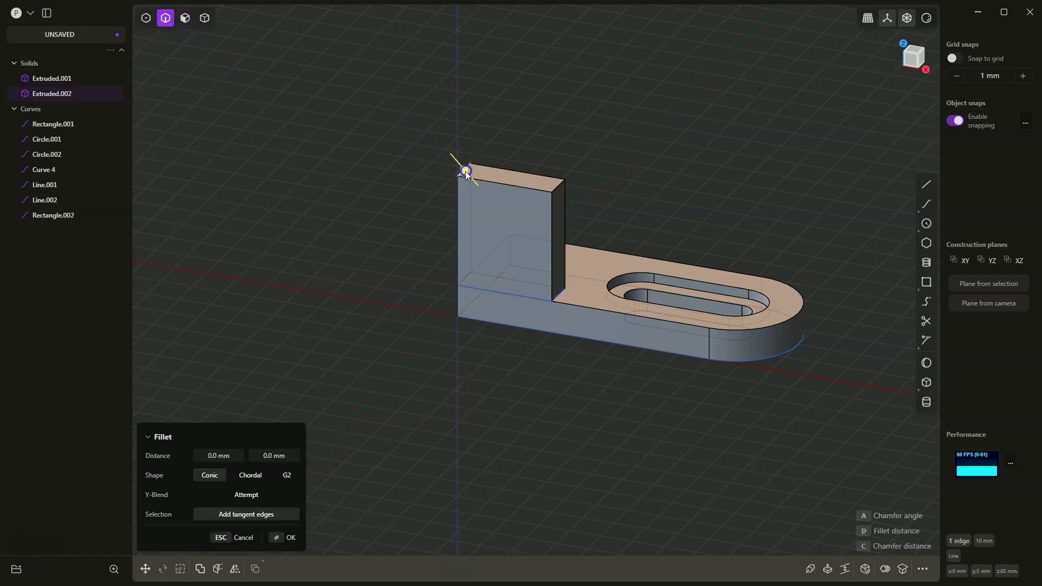
click(559, 187)
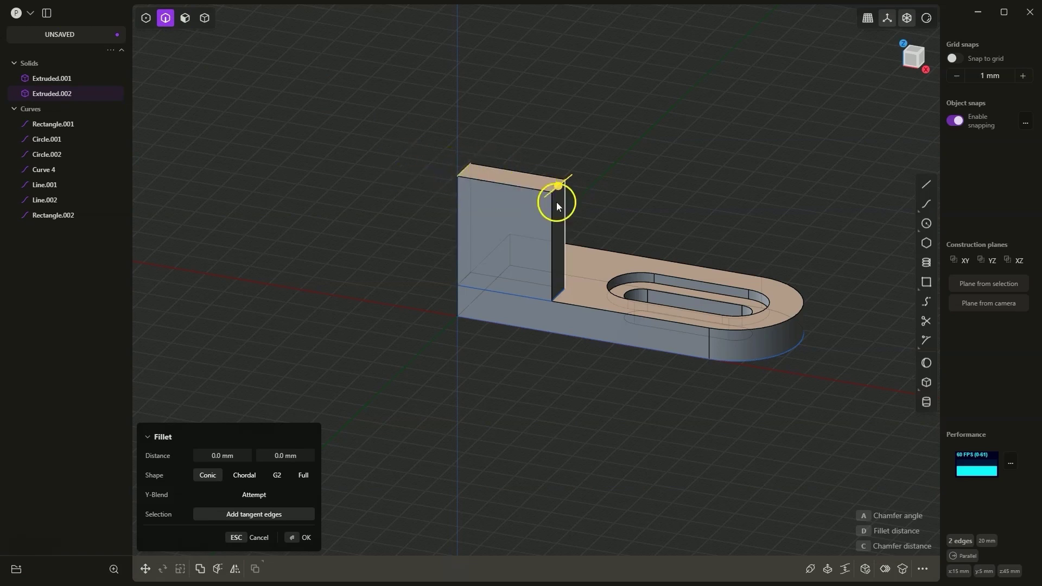
drag(559, 187, 569, 176)
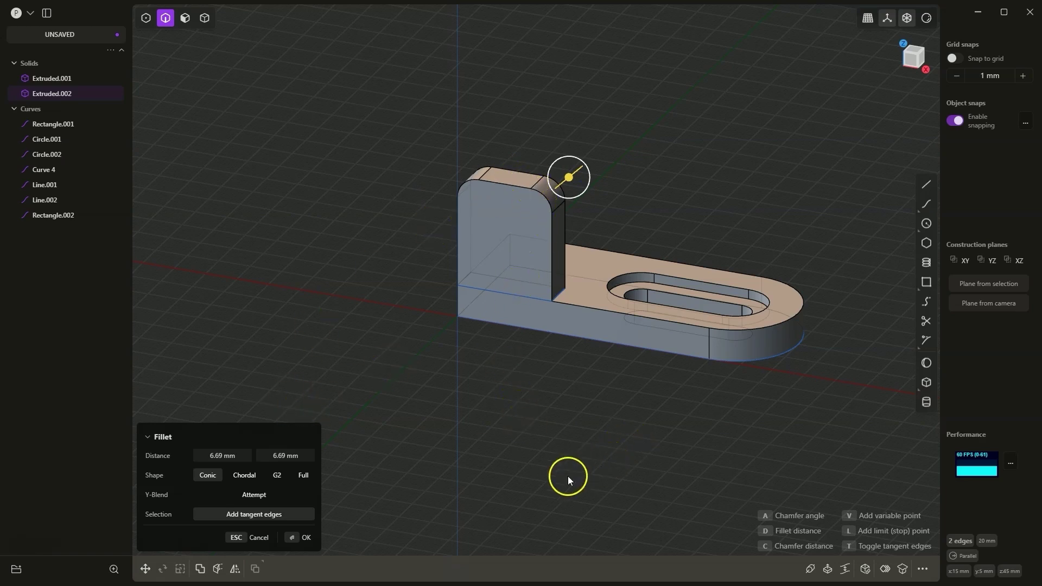
click(304, 477)
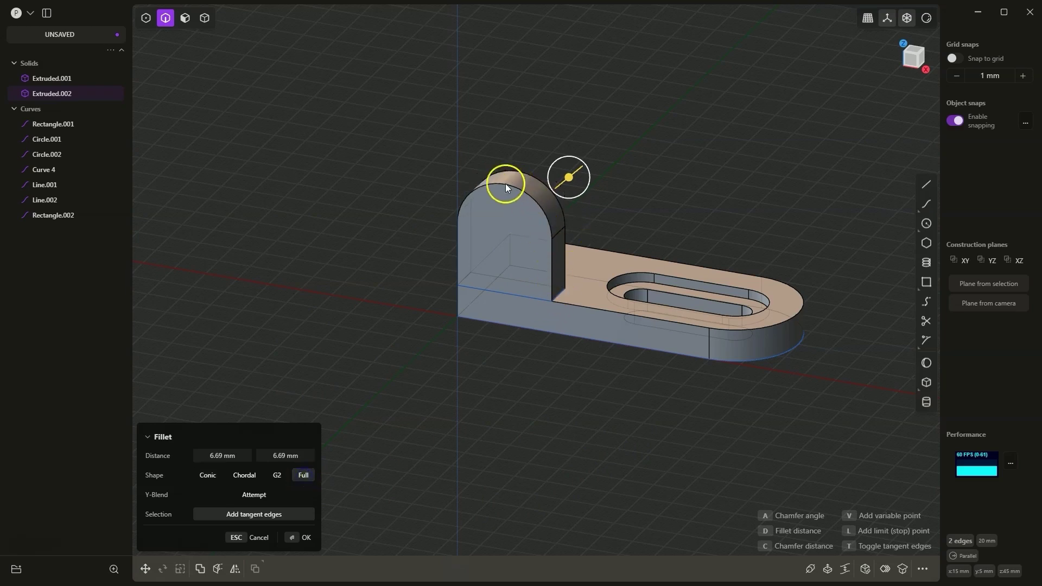
click(307, 537)
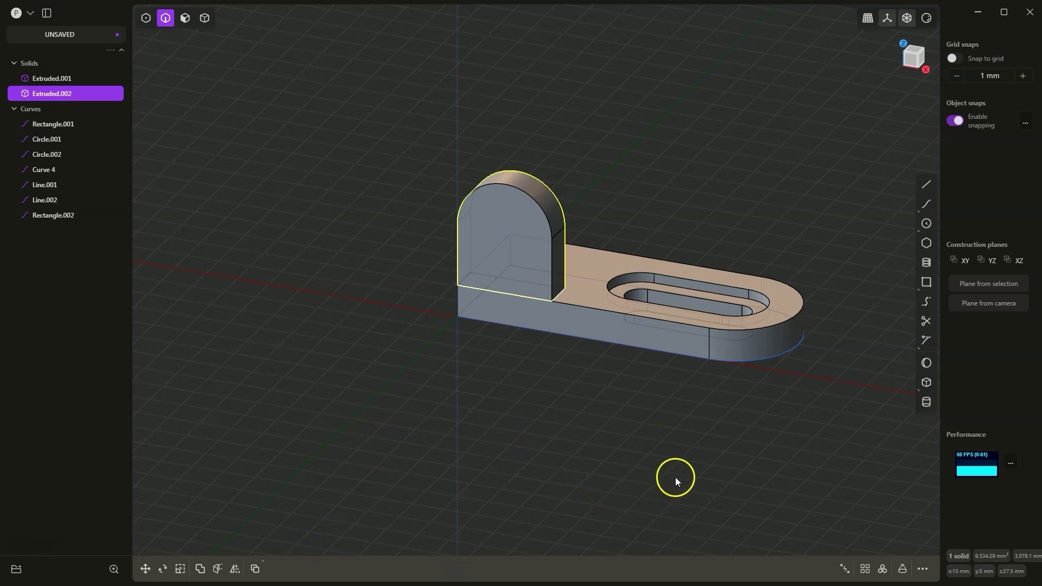
Draw a 10 mm circle centred on the upright's arched face.
click(926, 224)
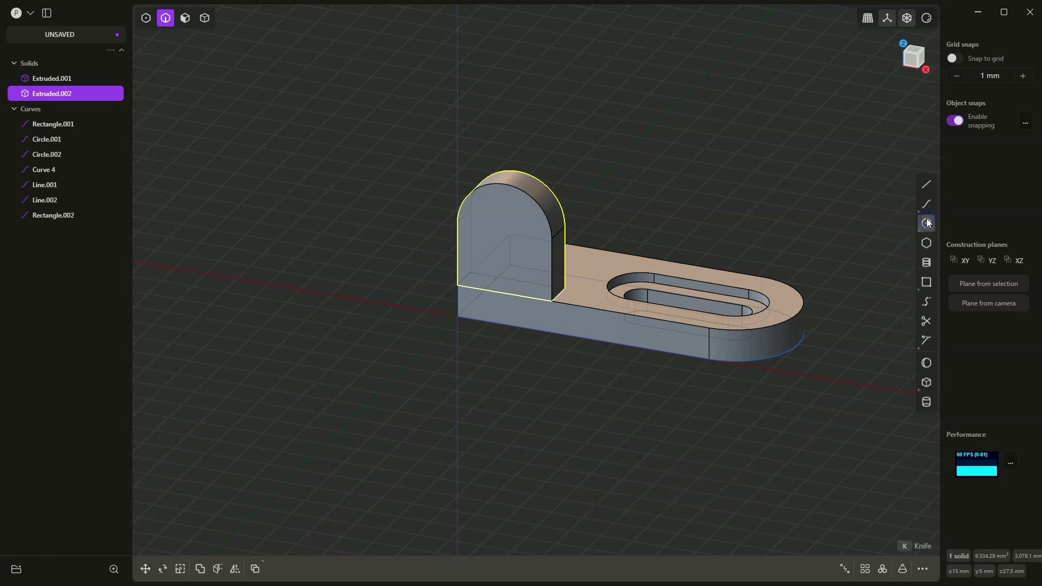
click(503, 232)
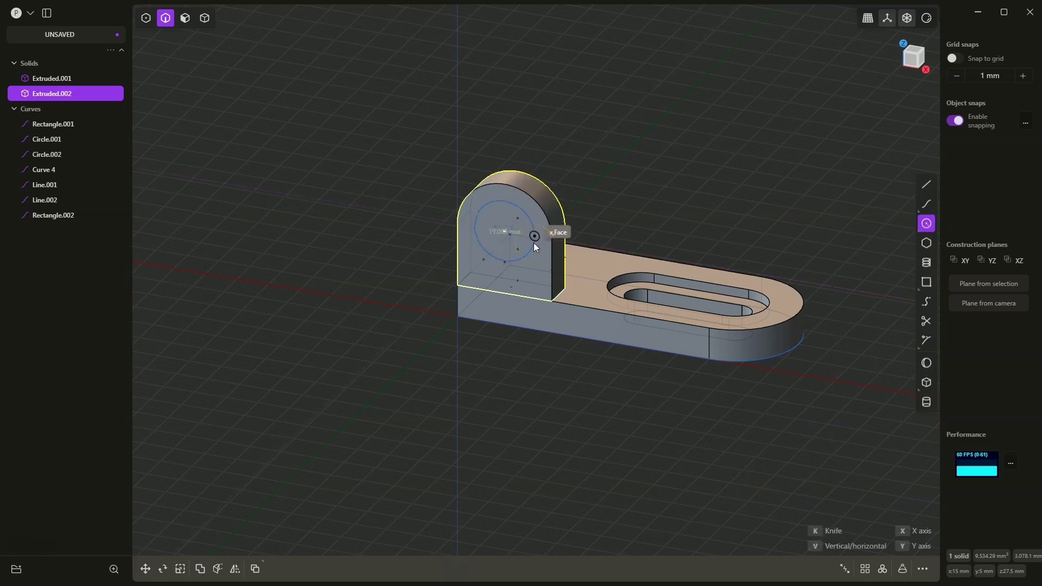
key(Tab)
text(10)
key(Return)
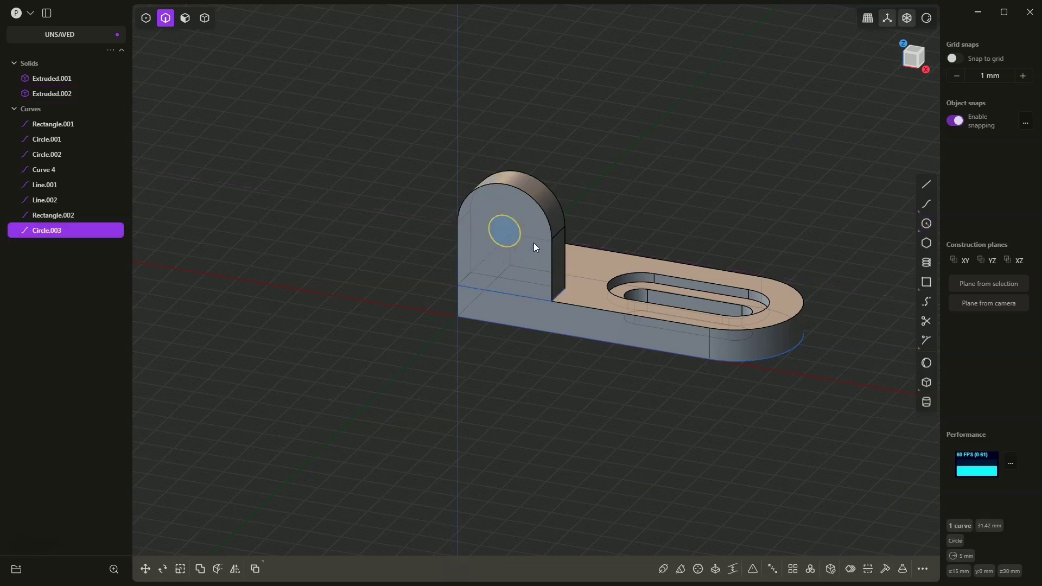
Draw a second 15 mm circle concentric with the first.
click(927, 223)
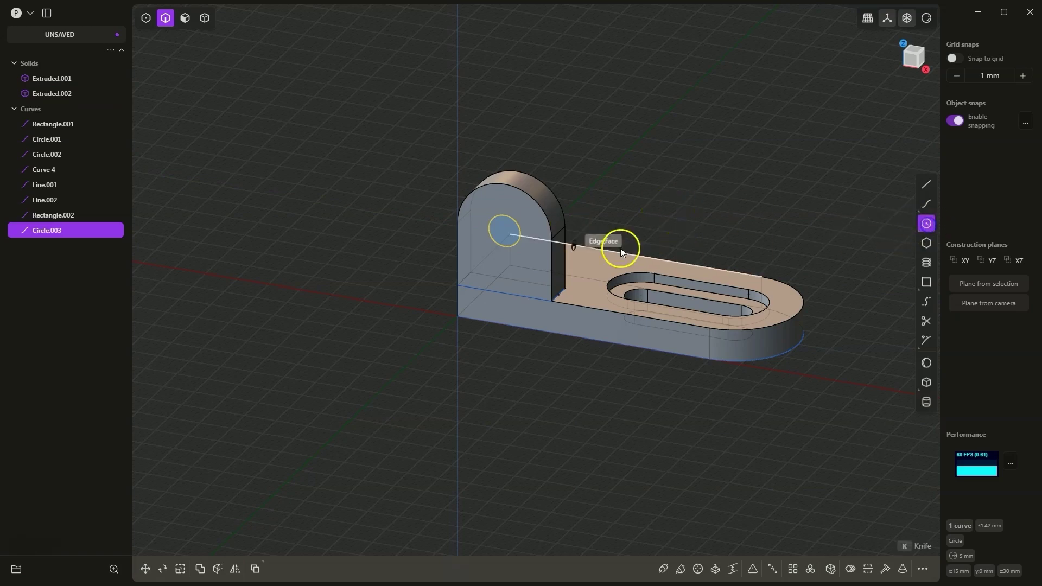
click(505, 230)
key(Tab)
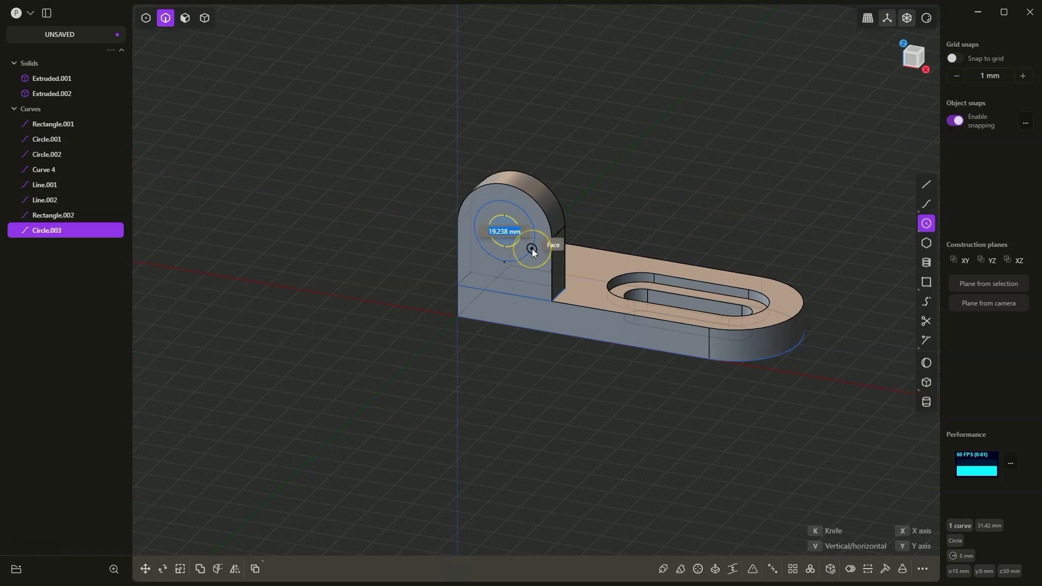
text(15)
key(Return)
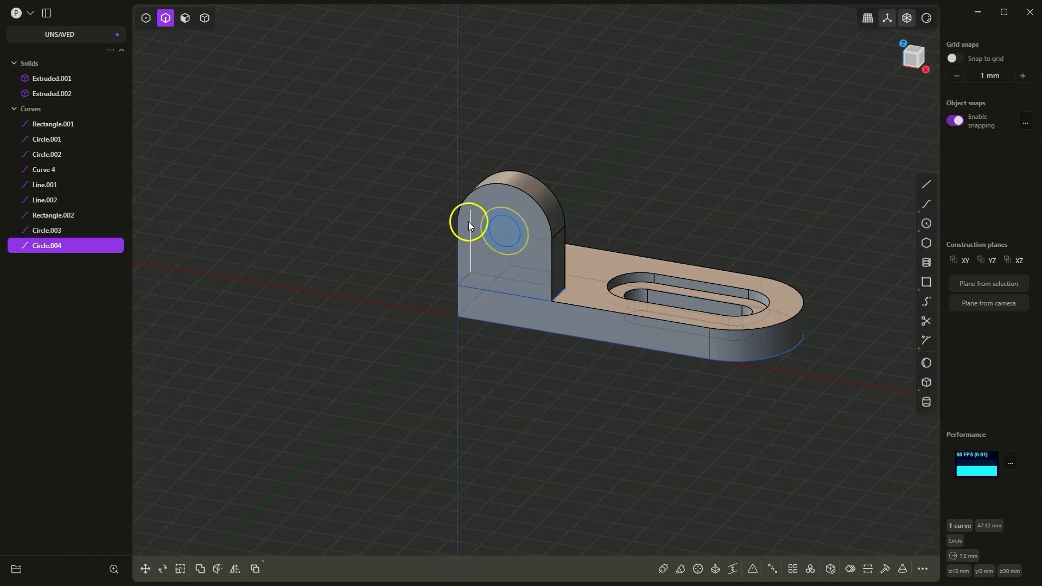
click(187, 21)
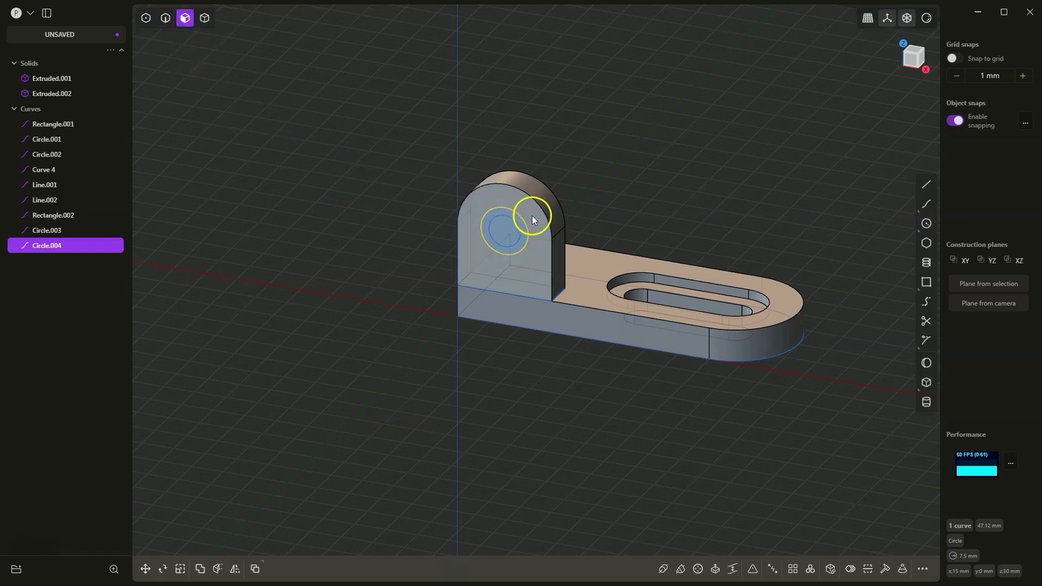
Extrude the inner 10 mm circle as a cut through the upright to make the hole.
key(e)
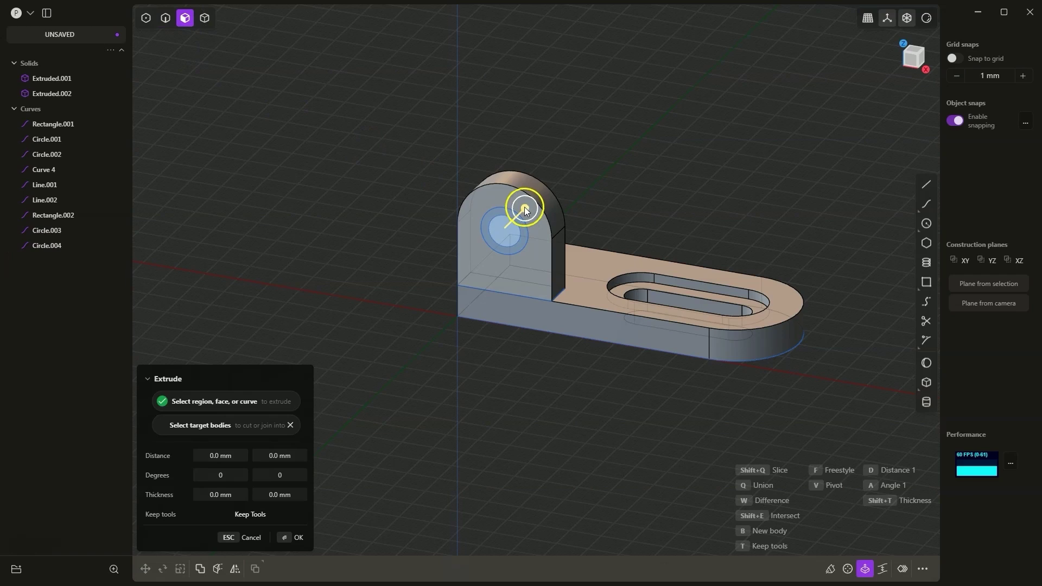
middle_drag(569, 172, 624, 132)
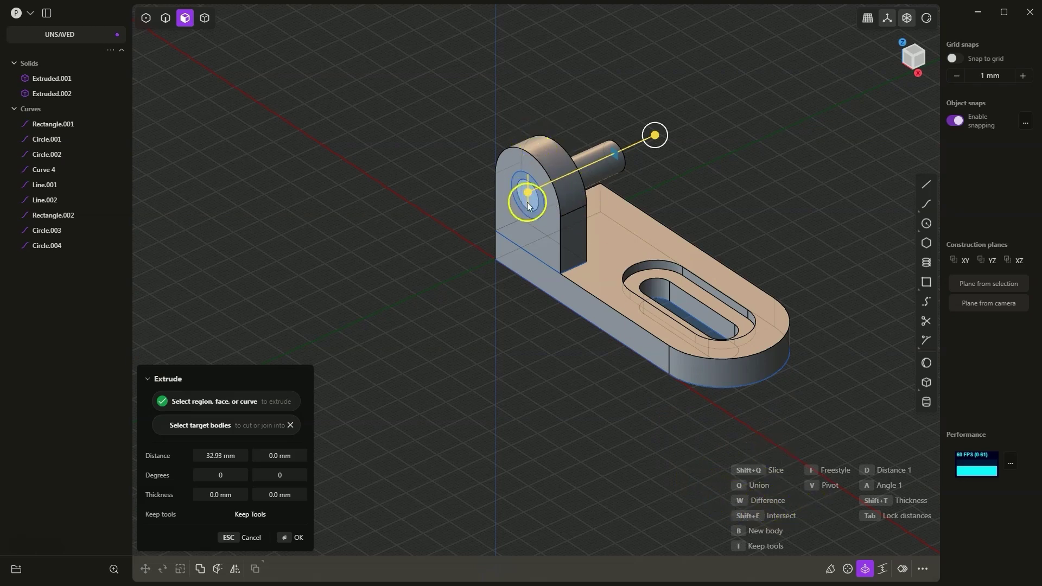
click(738, 505)
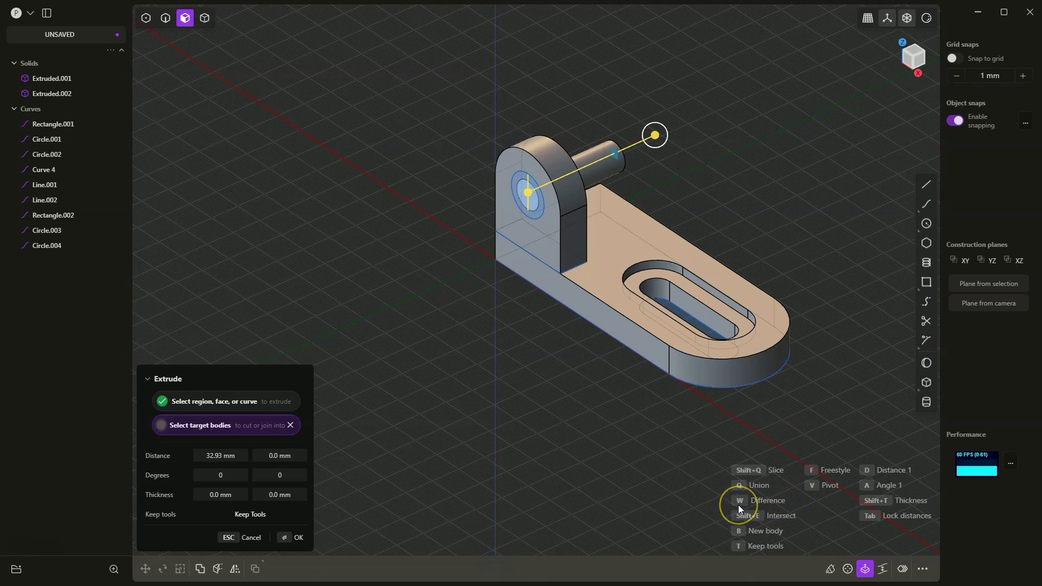
click(566, 199)
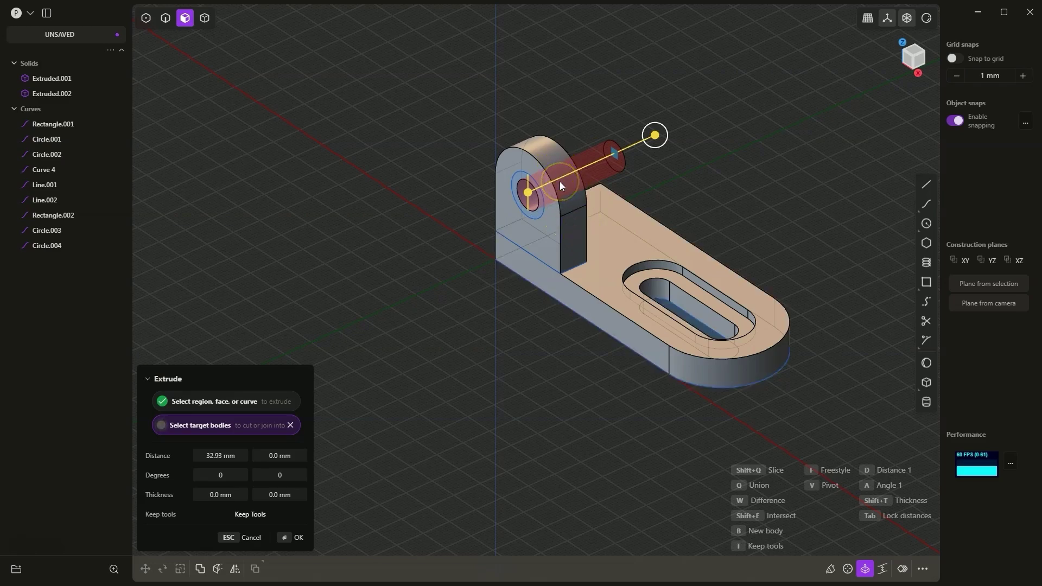
key(Return)
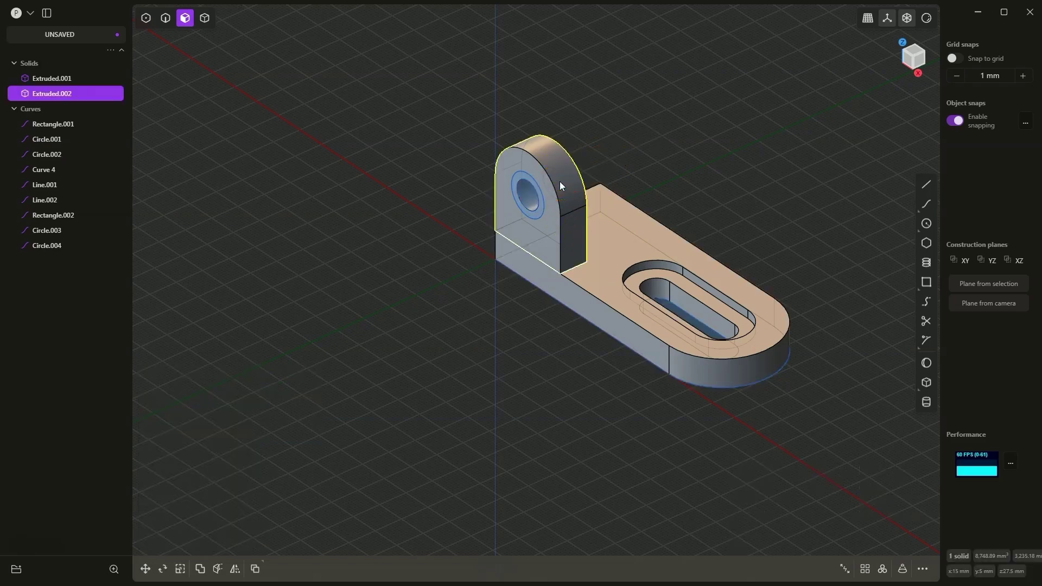
click(539, 210)
scroll(539, 211, up, 2)
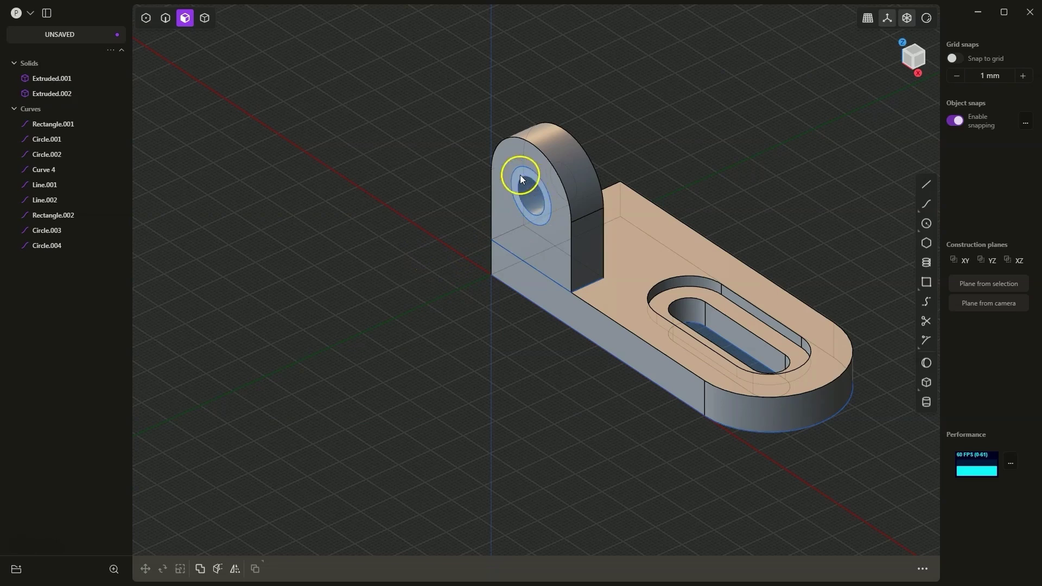
Cut the ring region 3 mm into the upright to form the counterbore.
key(e)
drag(519, 172, 571, 155)
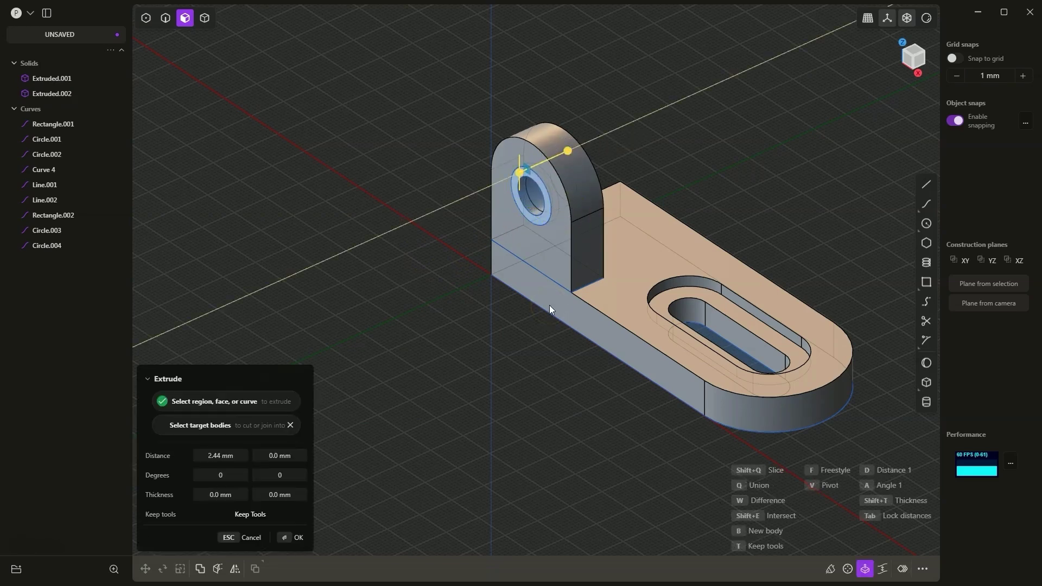
text(3)
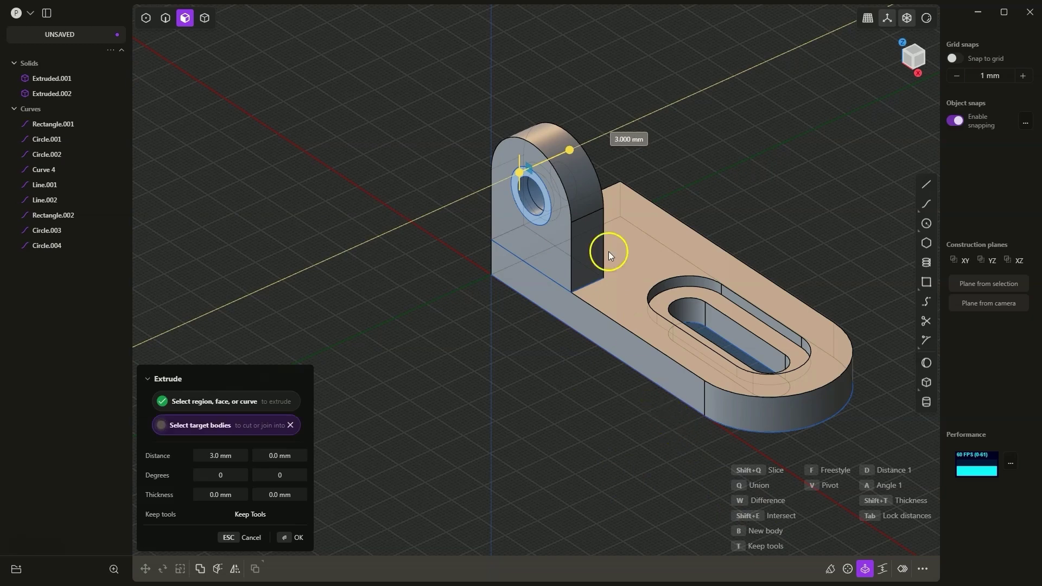
click(584, 247)
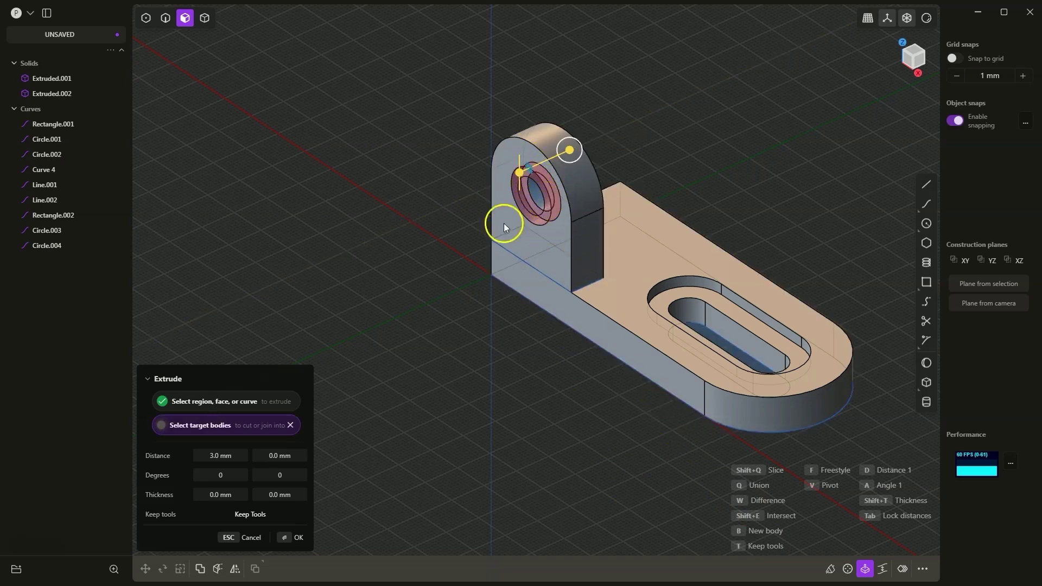
click(296, 537)
right_drag(467, 391, 484, 353)
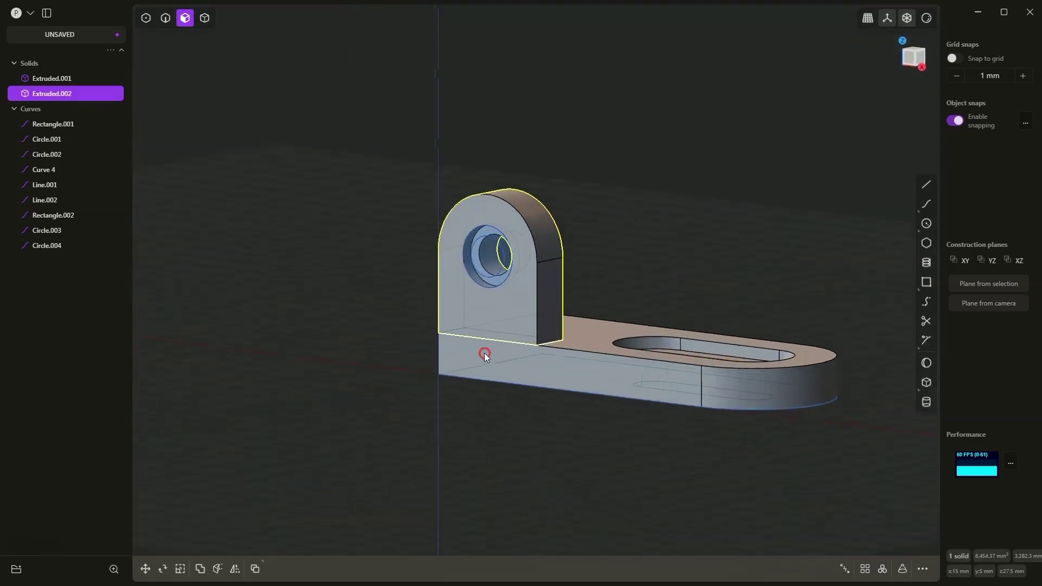
Hide the whole Curves group, then select the upright solid Extruded.002.
click(37, 110)
drag(37, 110, 83, 122)
click(84, 124)
click(154, 178)
middle_drag(640, 197, 626, 239)
click(226, 292)
drag(226, 291, 243, 275)
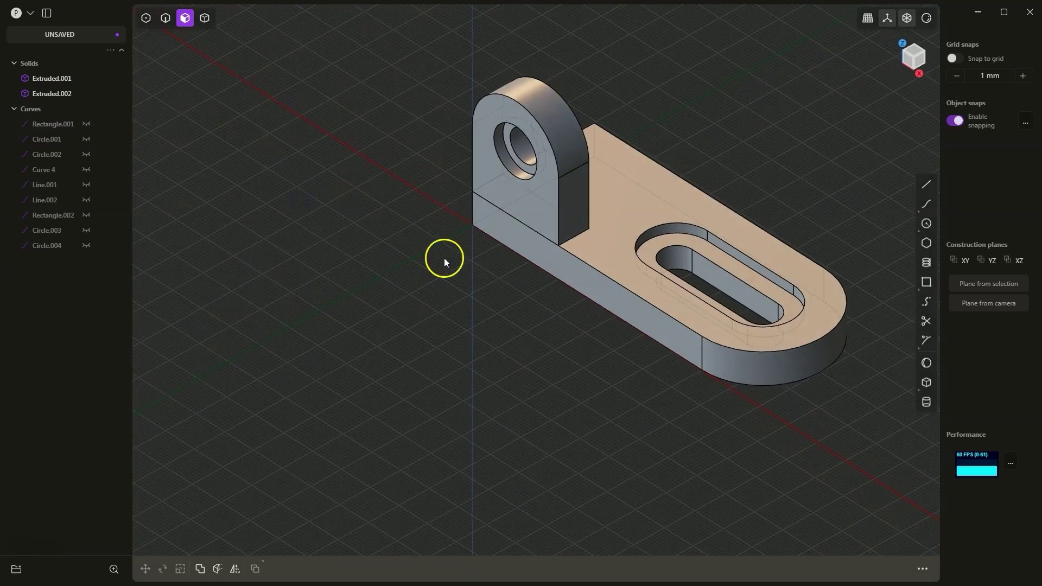
click(59, 79)
click(59, 92)
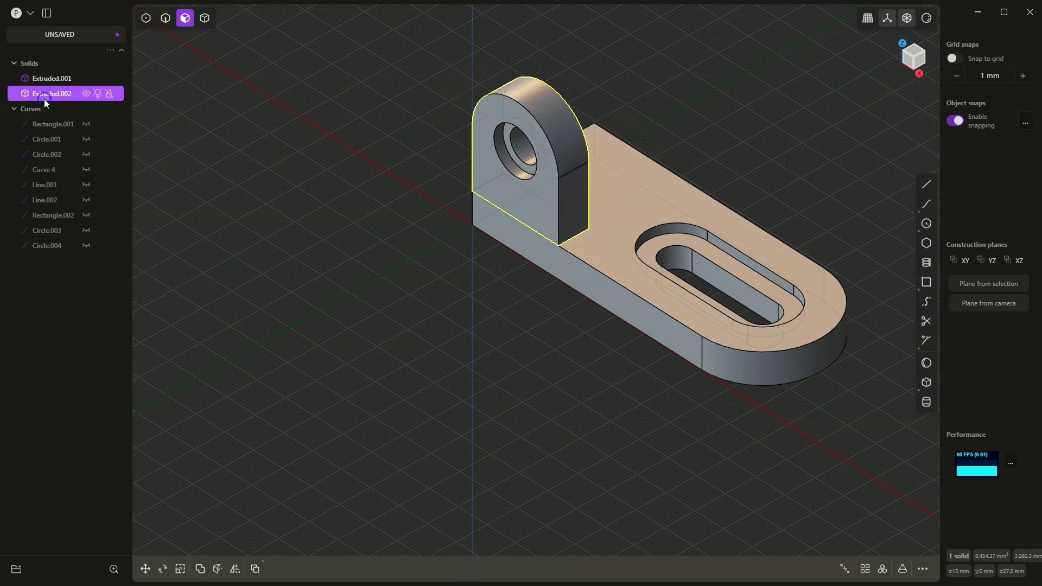
Start a Mirror on Extruded.002 and preview the mirrored copy of the upright.
click(235, 570)
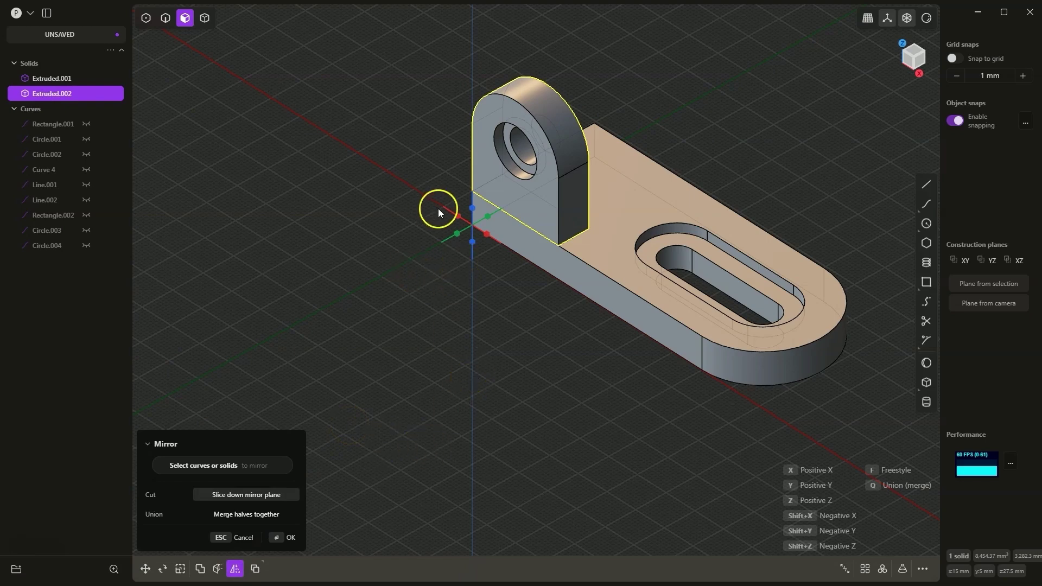
click(487, 216)
drag(489, 218, 767, 150)
key(KP_7)
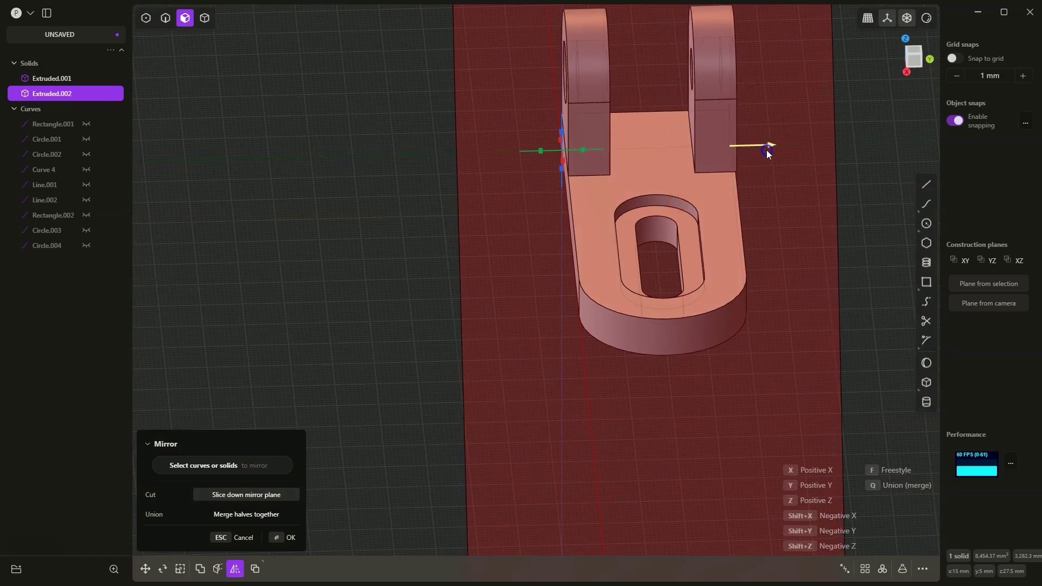
middle_drag(459, 305, 512, 347)
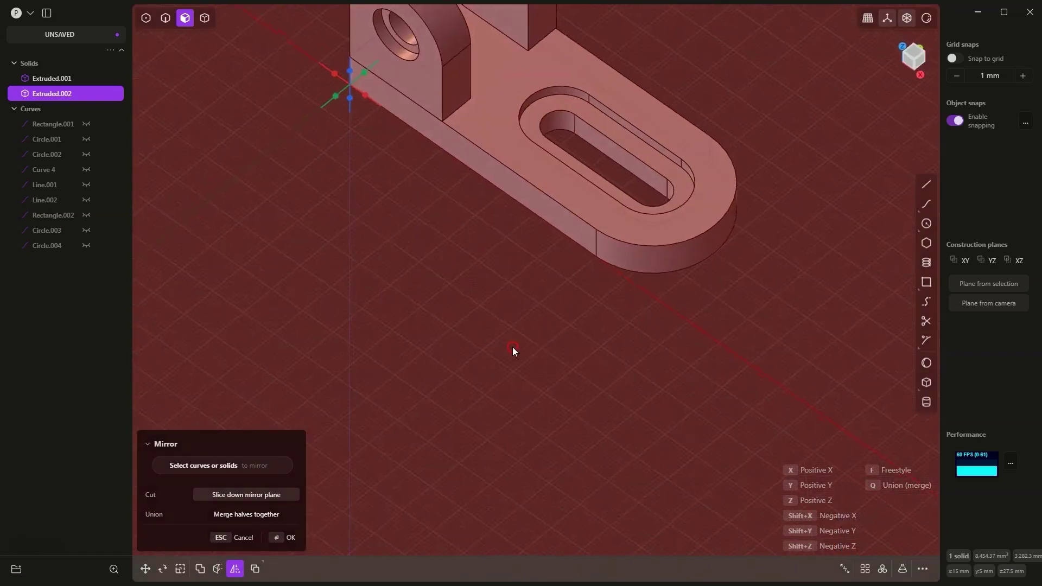
scroll(517, 325, down, 2)
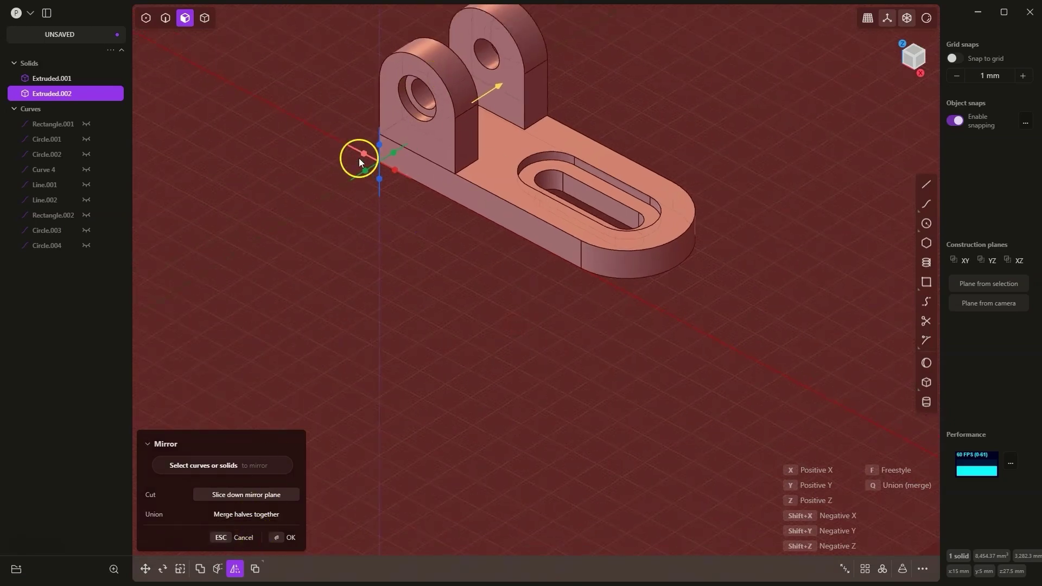
Set the mirror plane at the slot's centre snap, check it in front view, and apply.
click(892, 468)
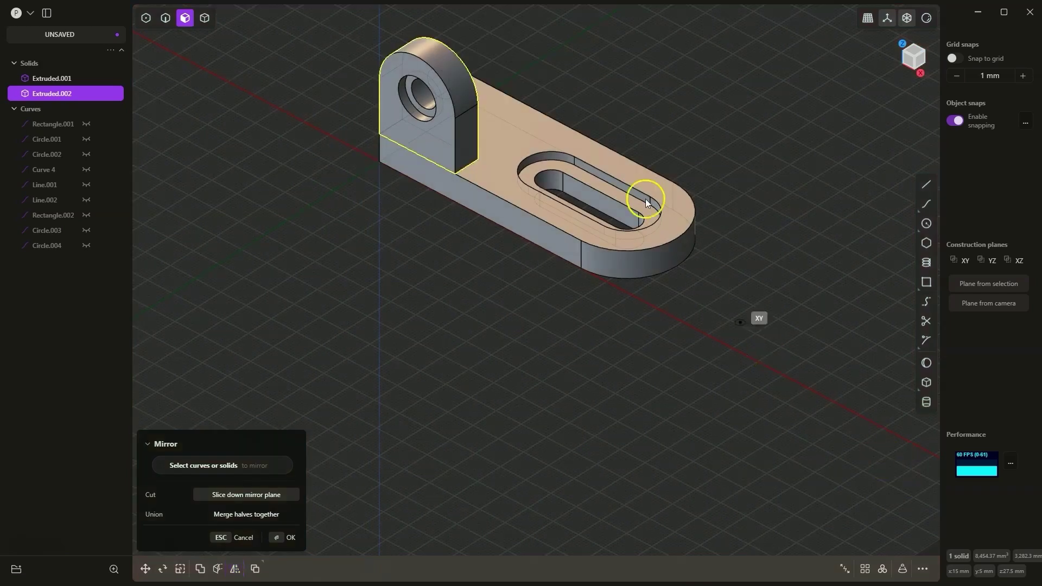
click(551, 180)
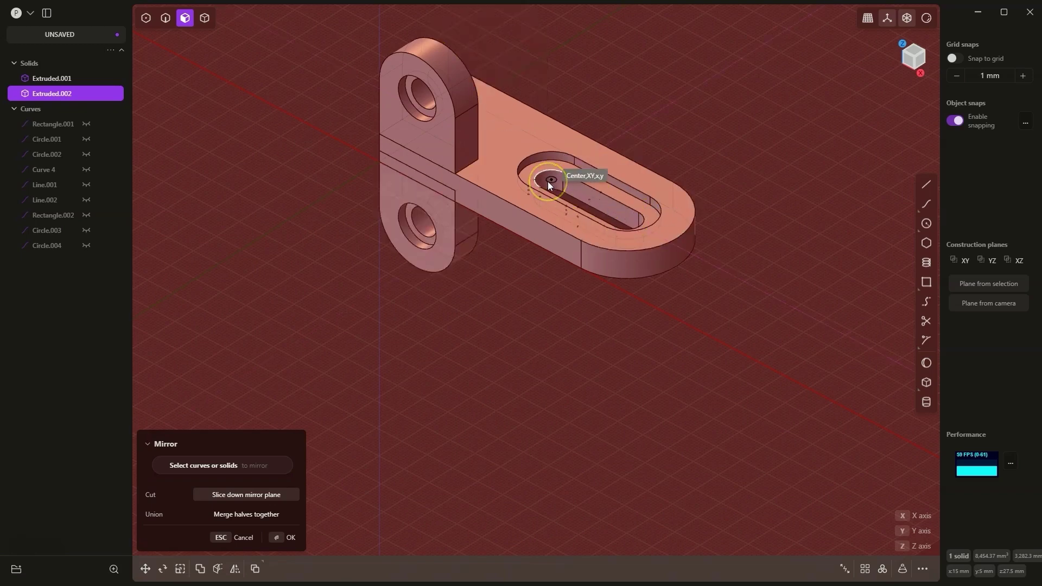
click(590, 202)
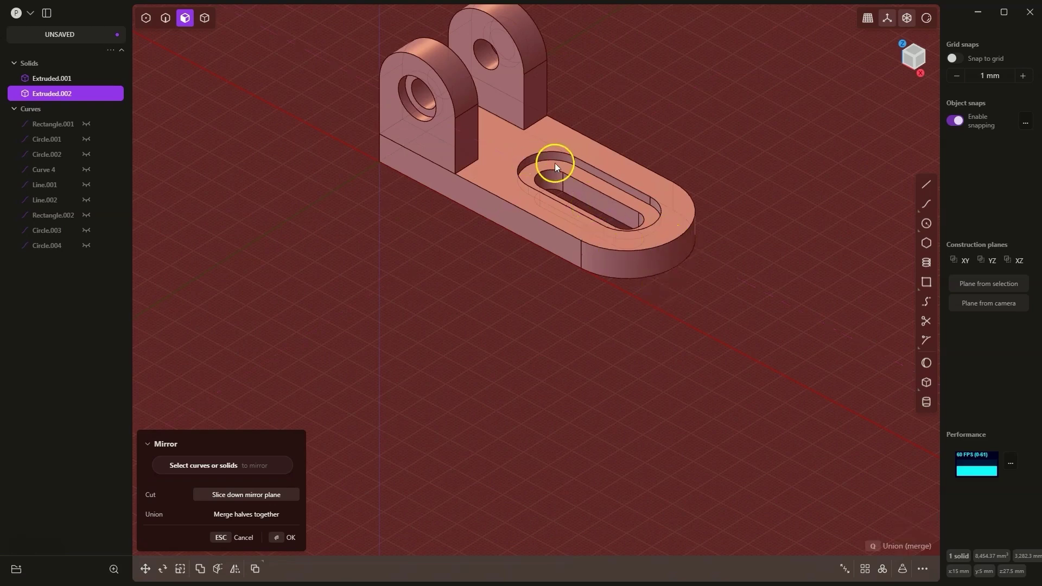
mouse_move(552, 184)
middle_down()
mouse_move(574, 205)
mouse_move(535, 188)
middle_up()
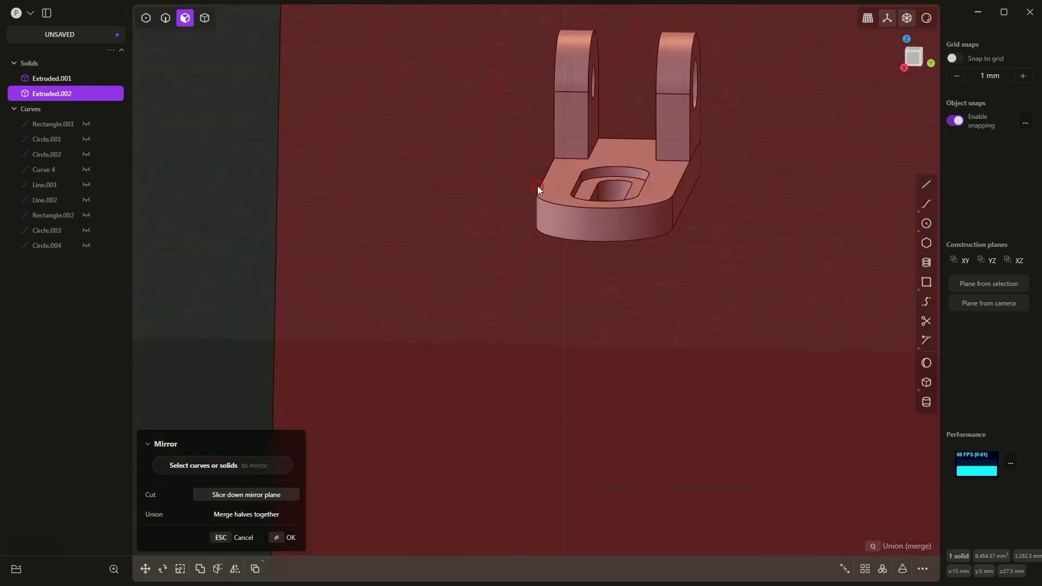
scroll(552, 193, down, 8)
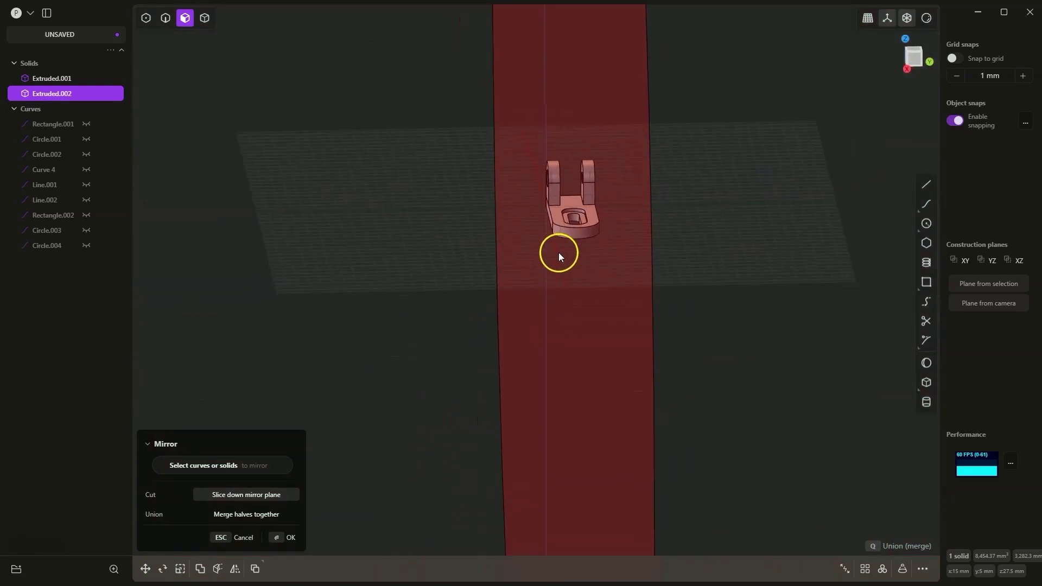
key(KP_1)
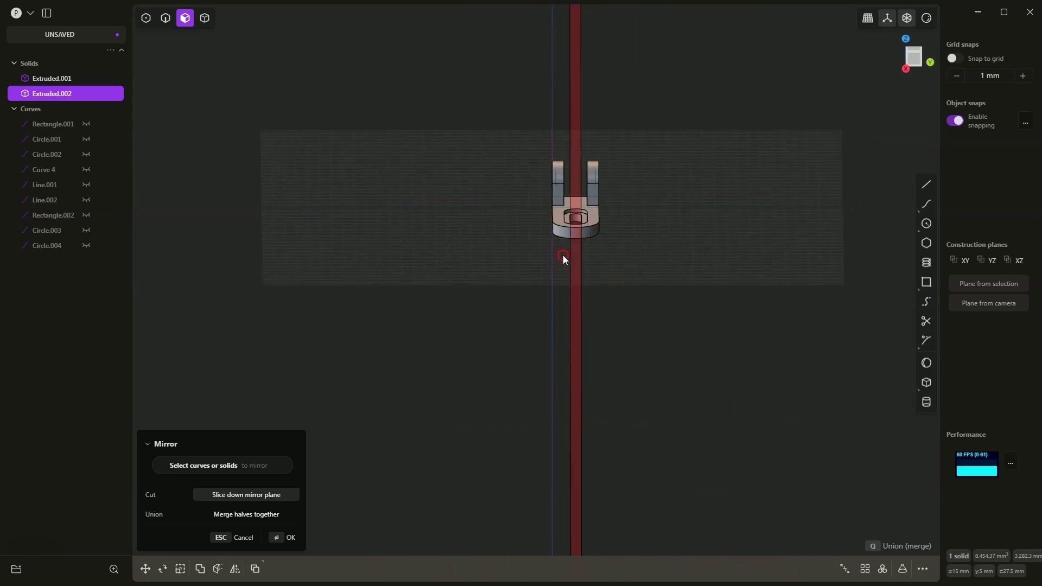
click(284, 538)
middle_drag(430, 470, 518, 141)
scroll(518, 141, up, 3)
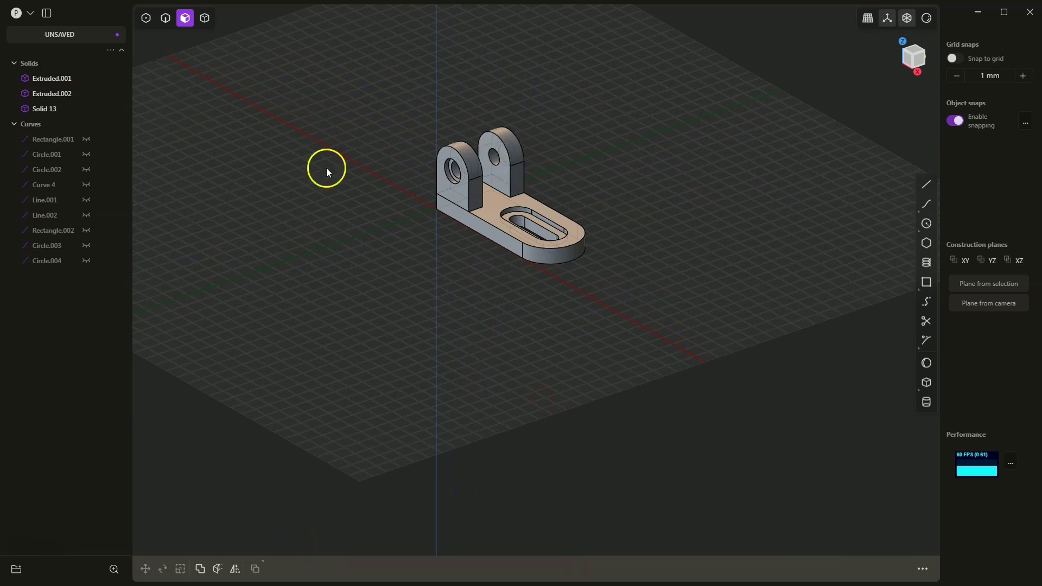
Boolean-union Extruded.001, Extruded.002 and Solid 13 into one body.
click(38, 78)
shift+click(46, 108)
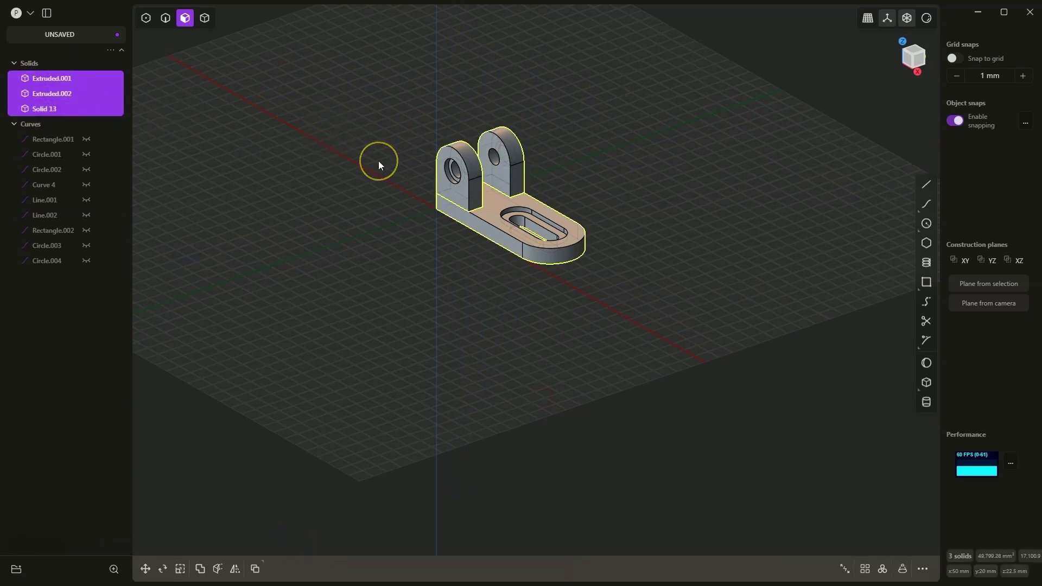
key(shift+minus)
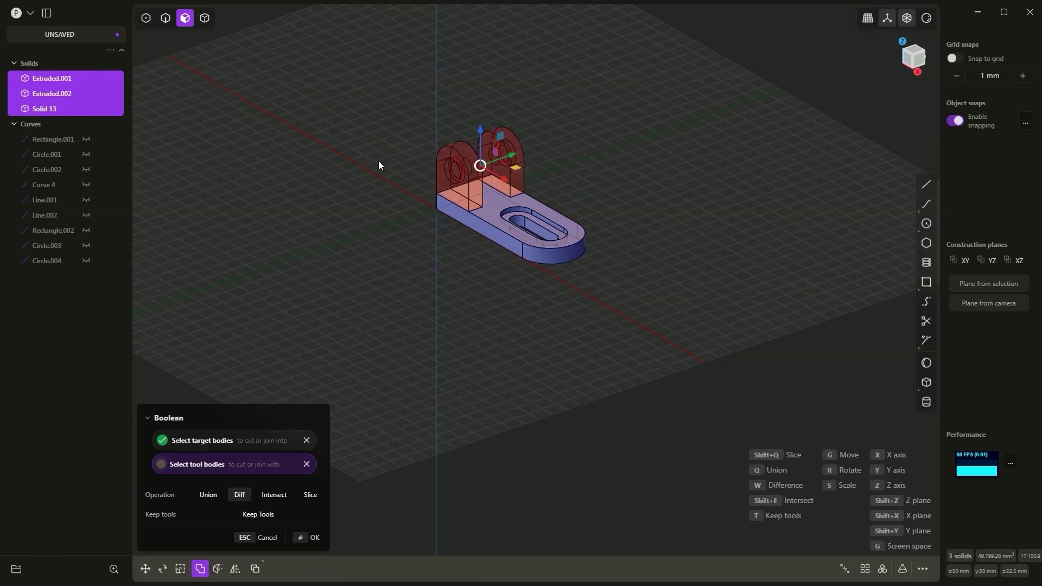
key(q)
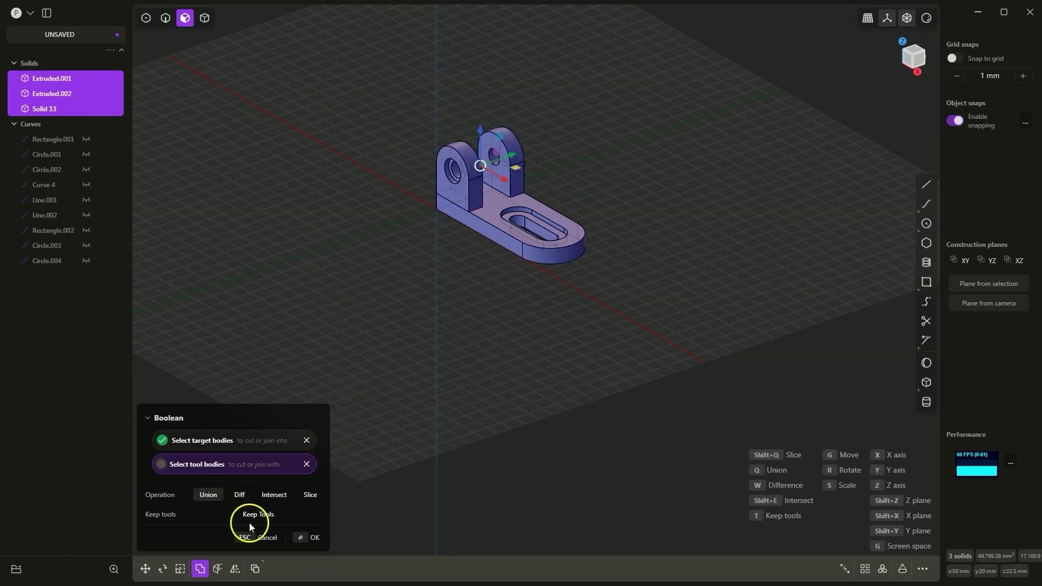
click(313, 539)
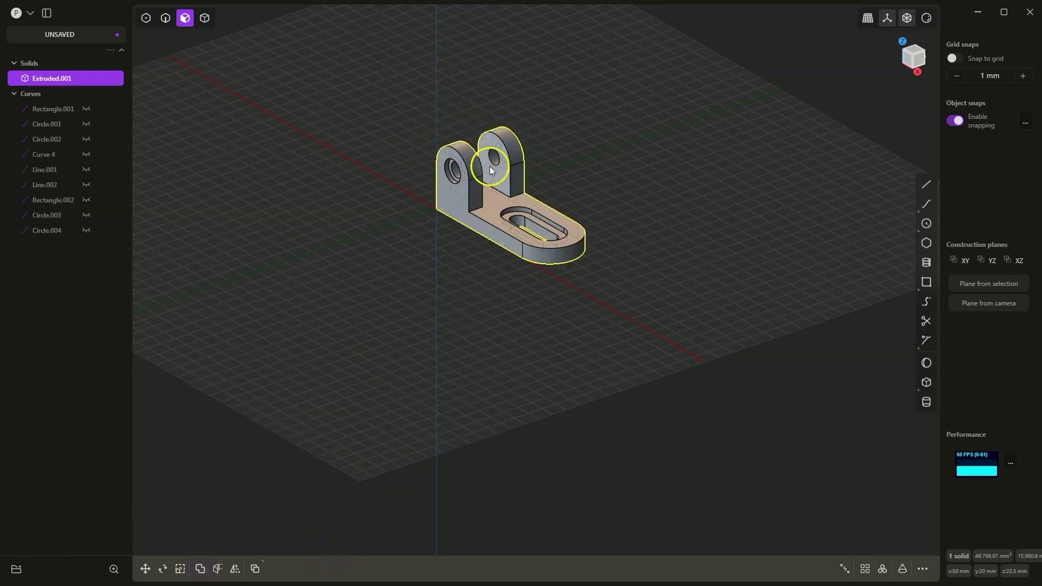
click(426, 321)
scroll(403, 415, up, 3)
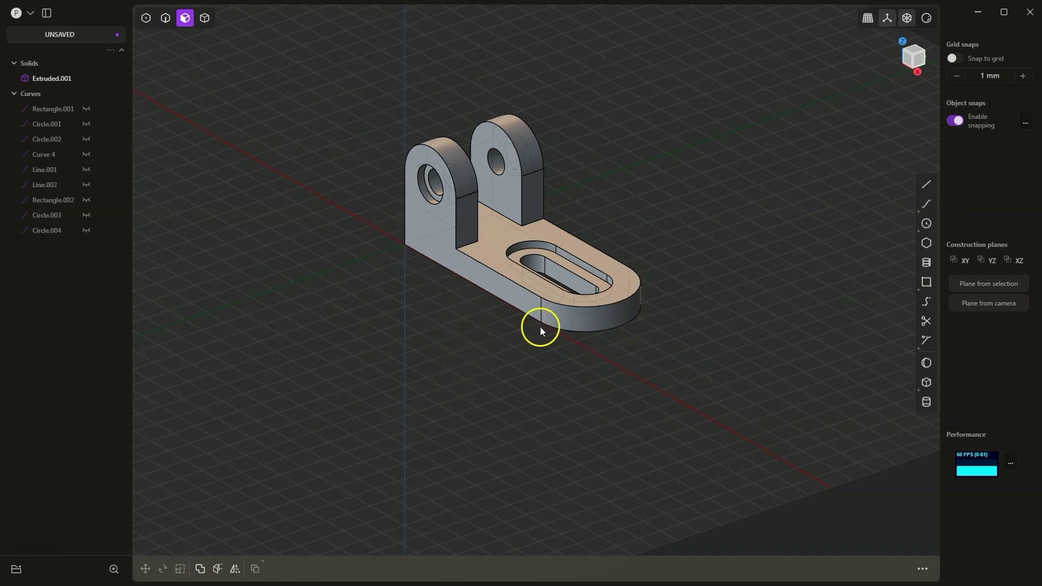
Fillet both lug-to-base inside edges at 10 mm.
click(163, 20)
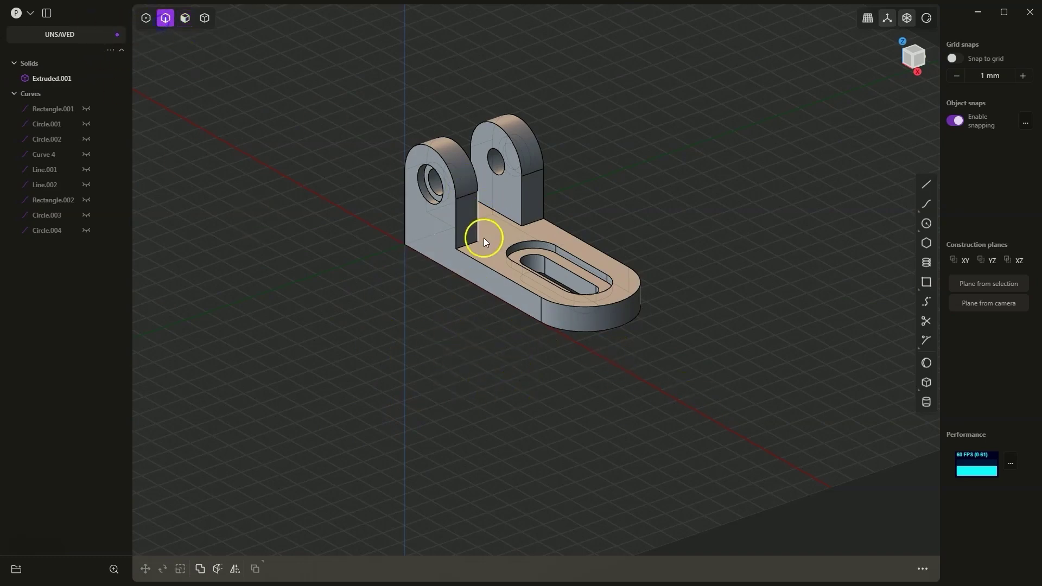
click(472, 242)
key(f)
click(533, 222)
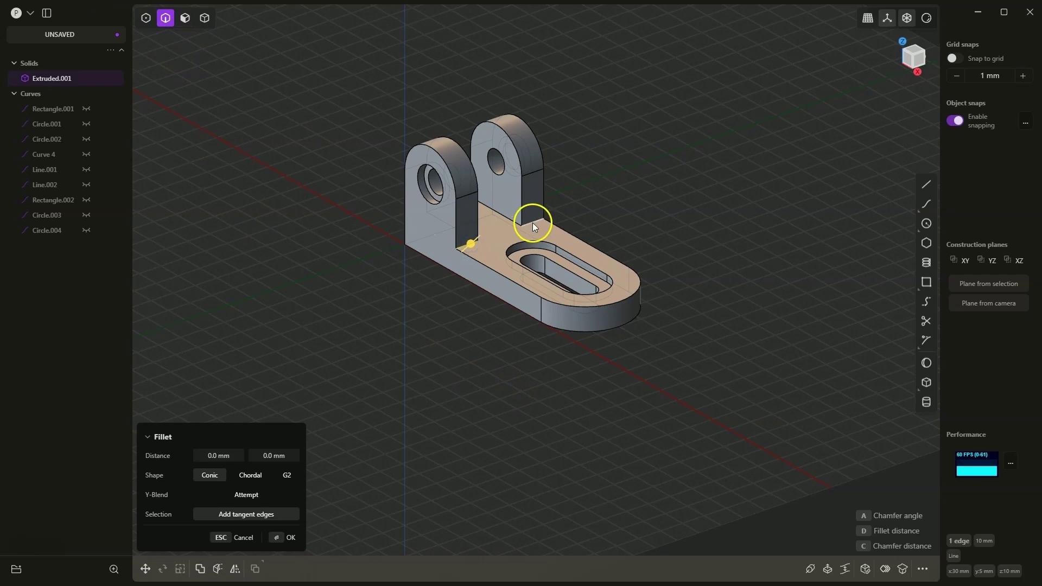
drag(532, 222, 546, 225)
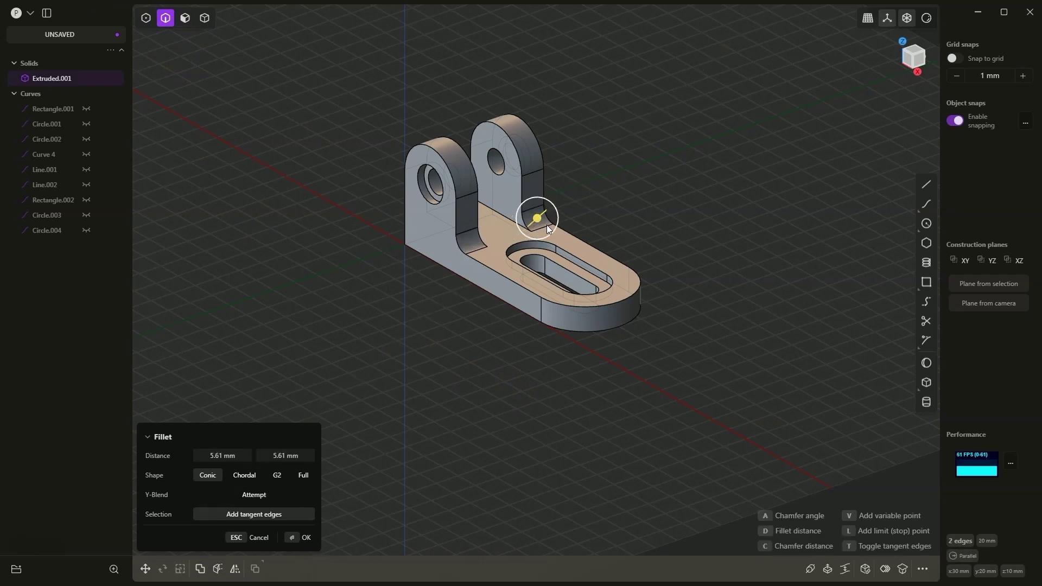
text(10)
key(Return)
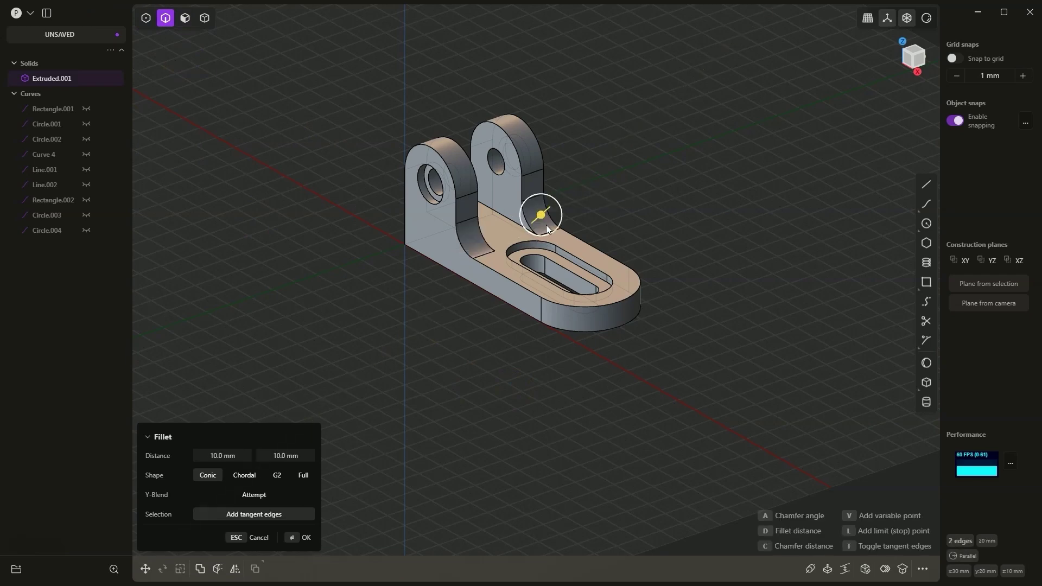
click(587, 168)
click(589, 277)
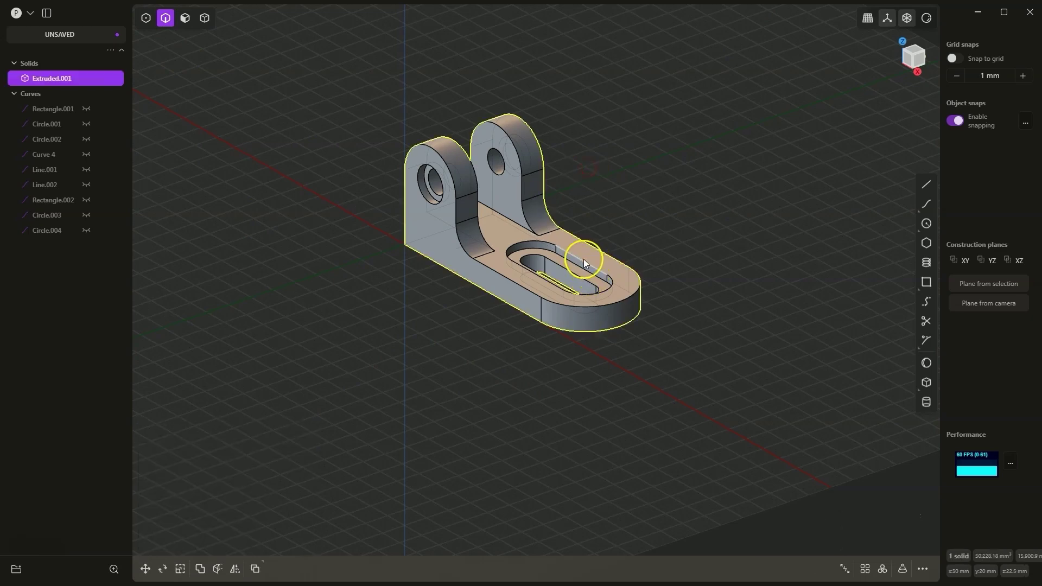
Chamfer the top edge of the counterbored slot by 1 mm.
click(581, 259)
key(f)
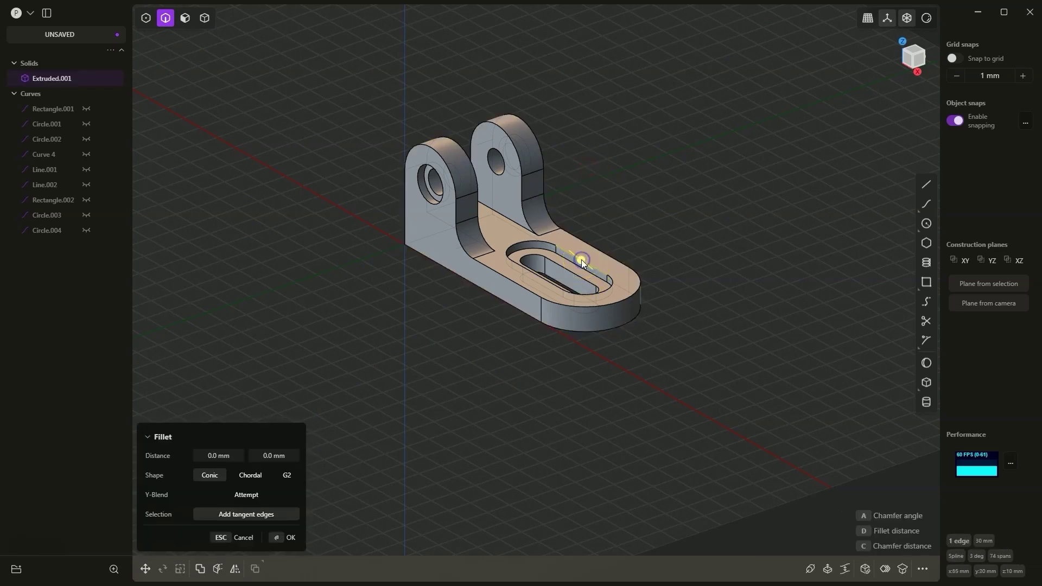
drag(581, 259, 578, 272)
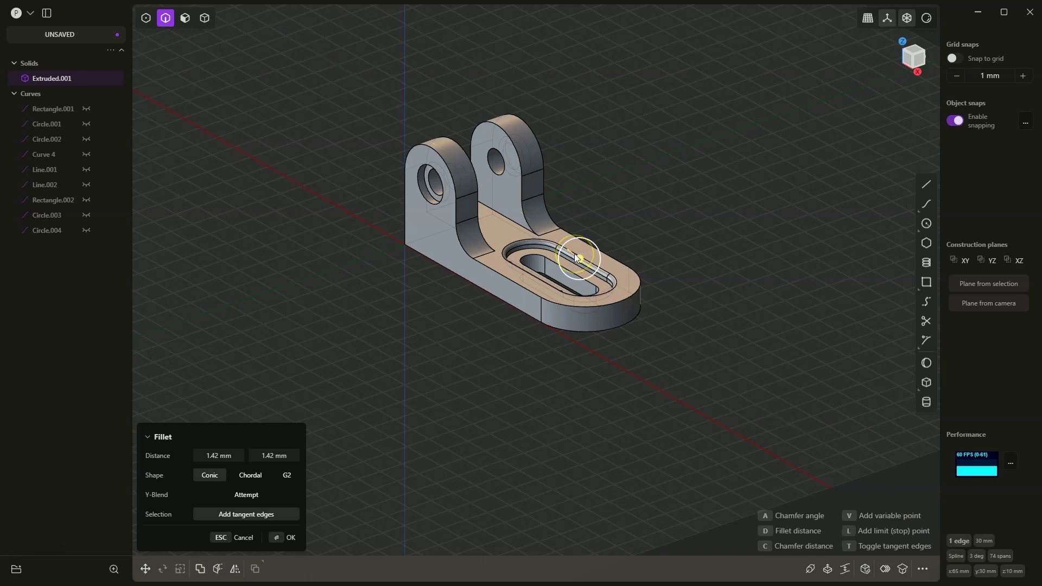
scroll(576, 257, up, 5)
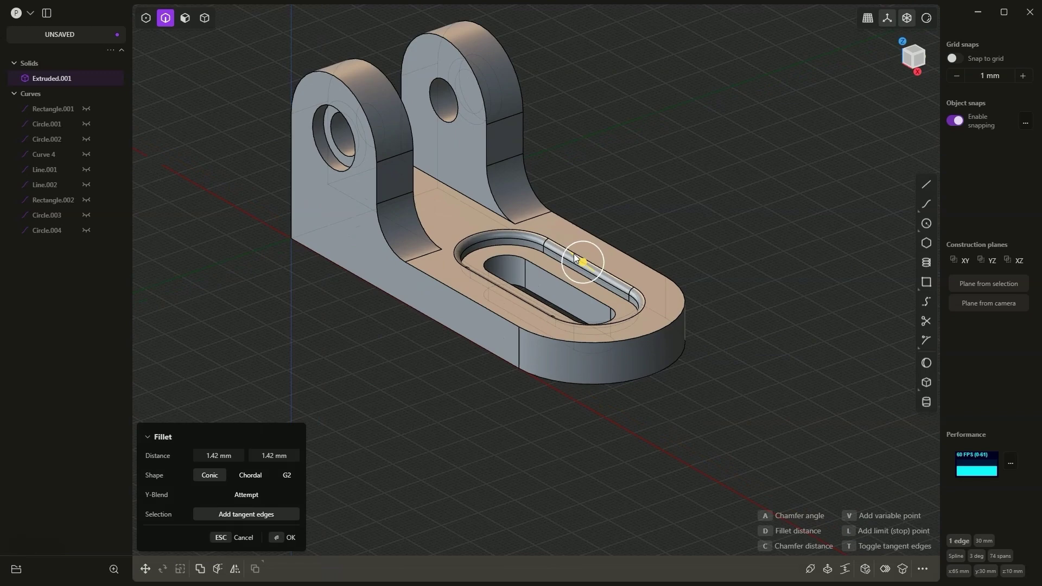
key(c)
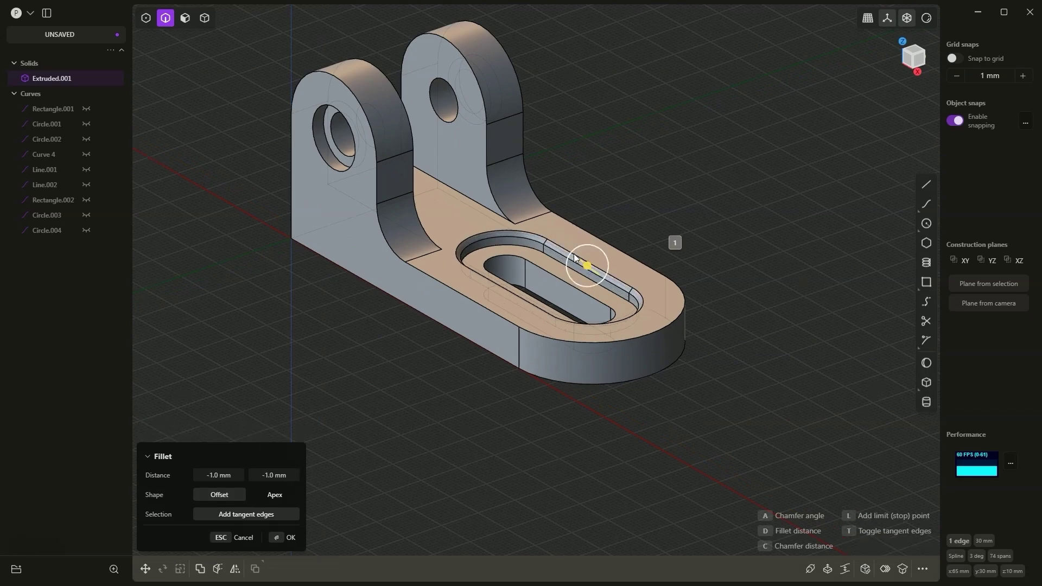
key(Return)
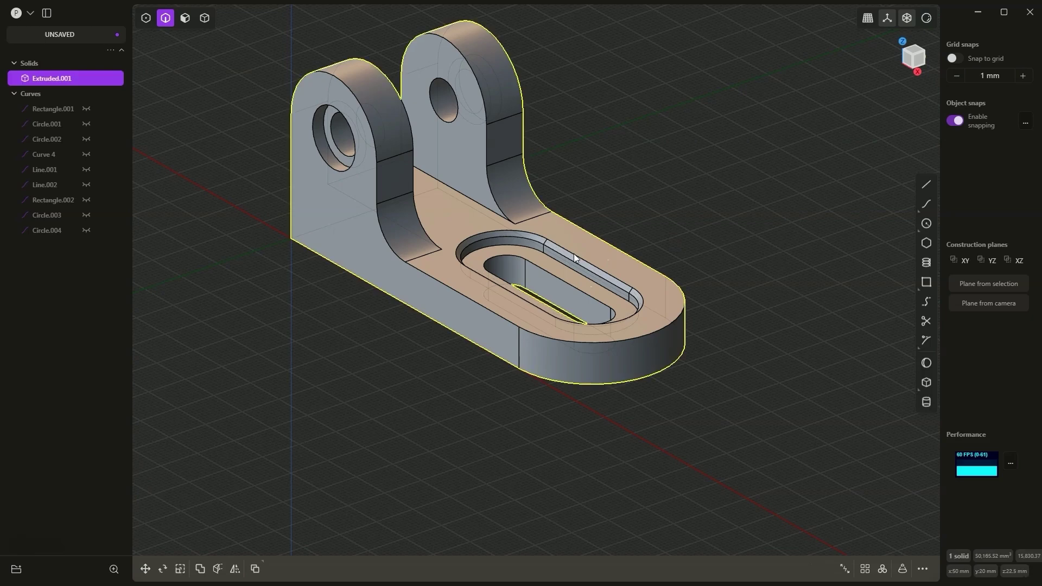
Put a 1 mm chamfer on the front lug's outer edge.
click(376, 177)
key(f)
drag(380, 182, 378, 181)
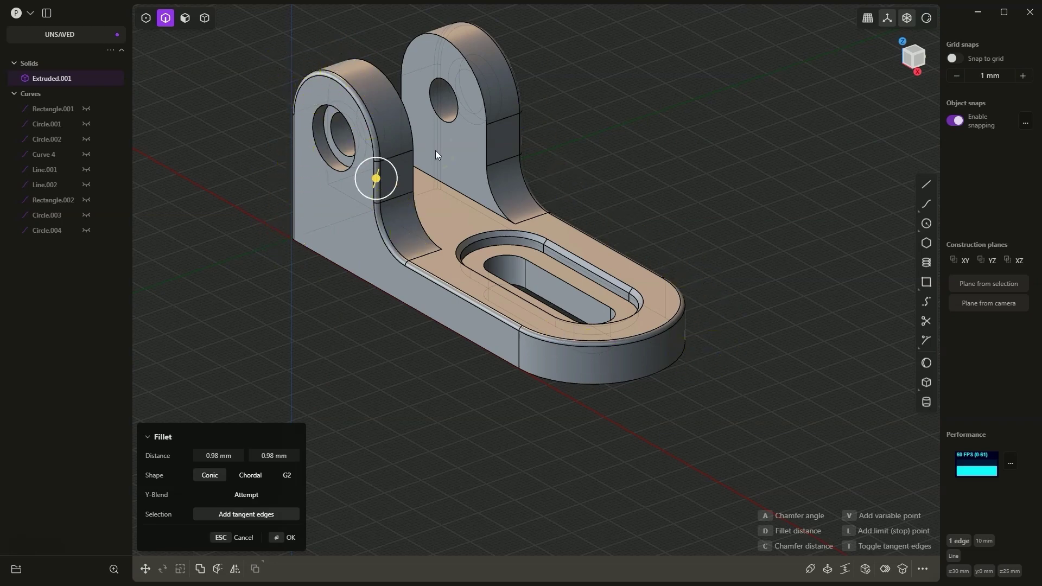
key(c)
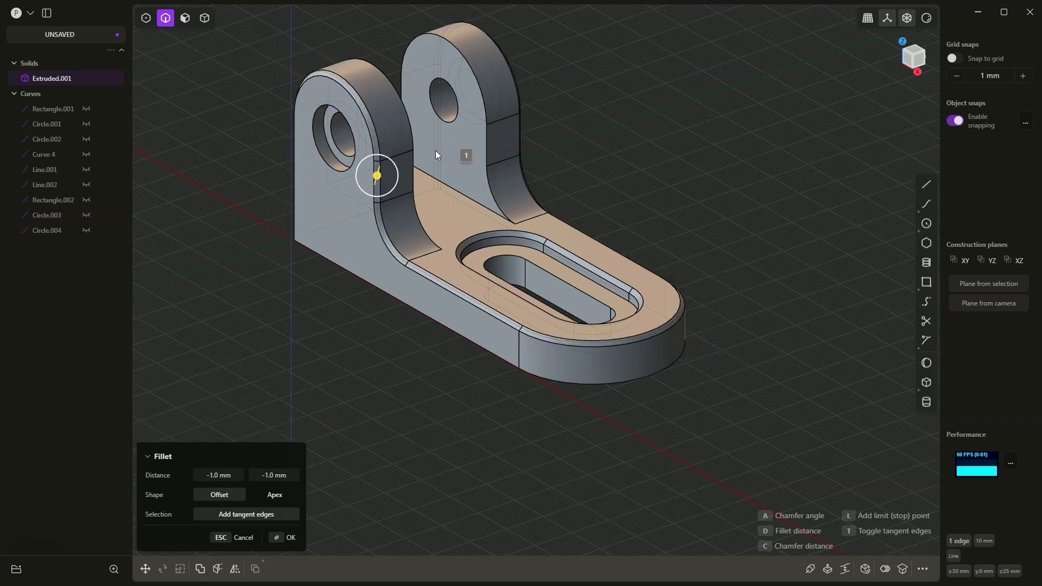
key(Return)
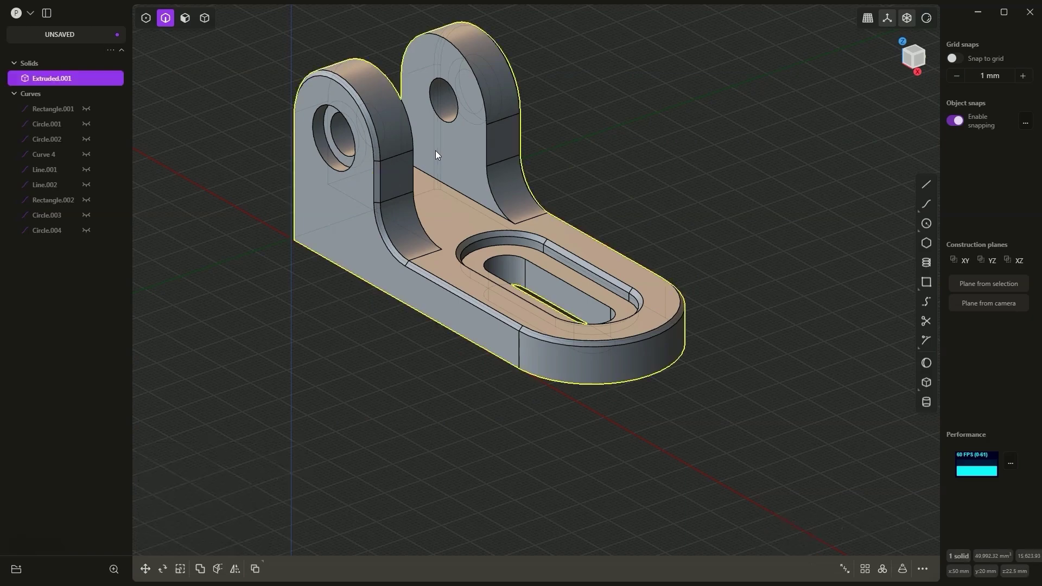
click(611, 162)
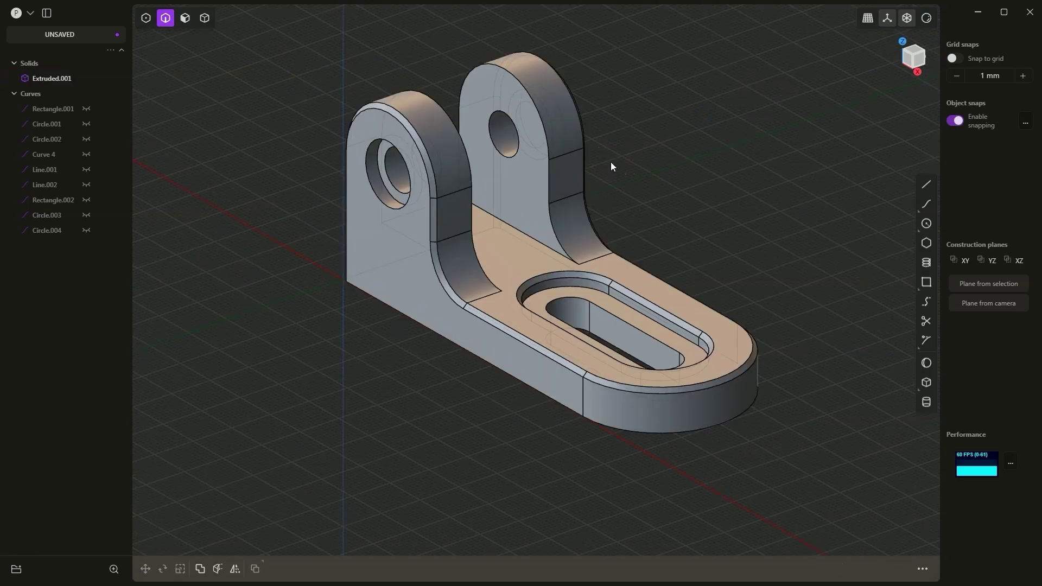